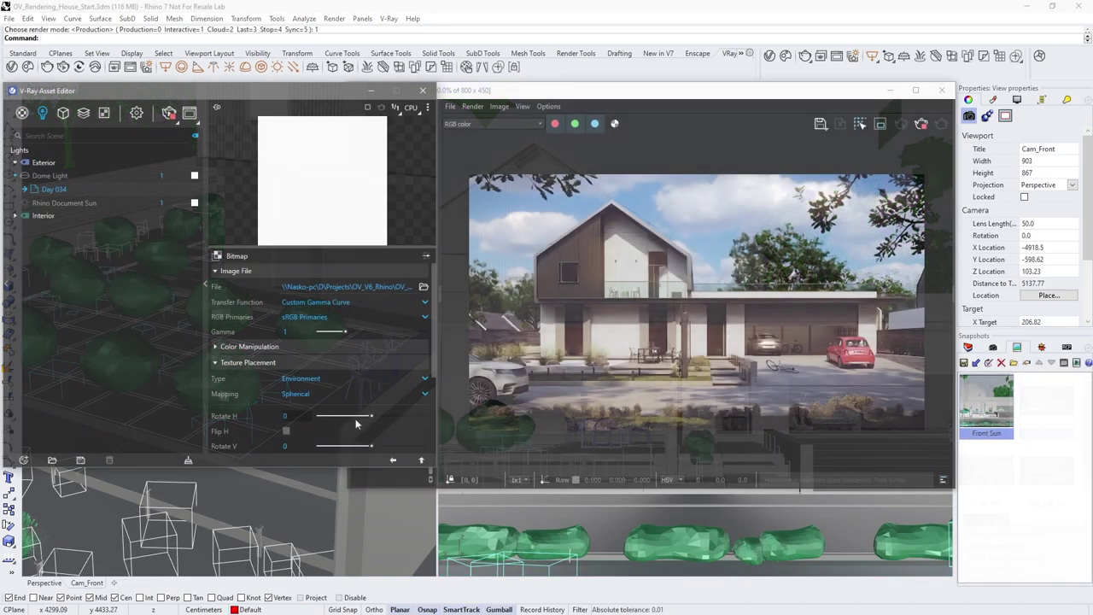
Rotate the dome light environment horizontally to -105.1 and switch to the Cam_Left view.
left_click_drag(355, 418, 356, 416)
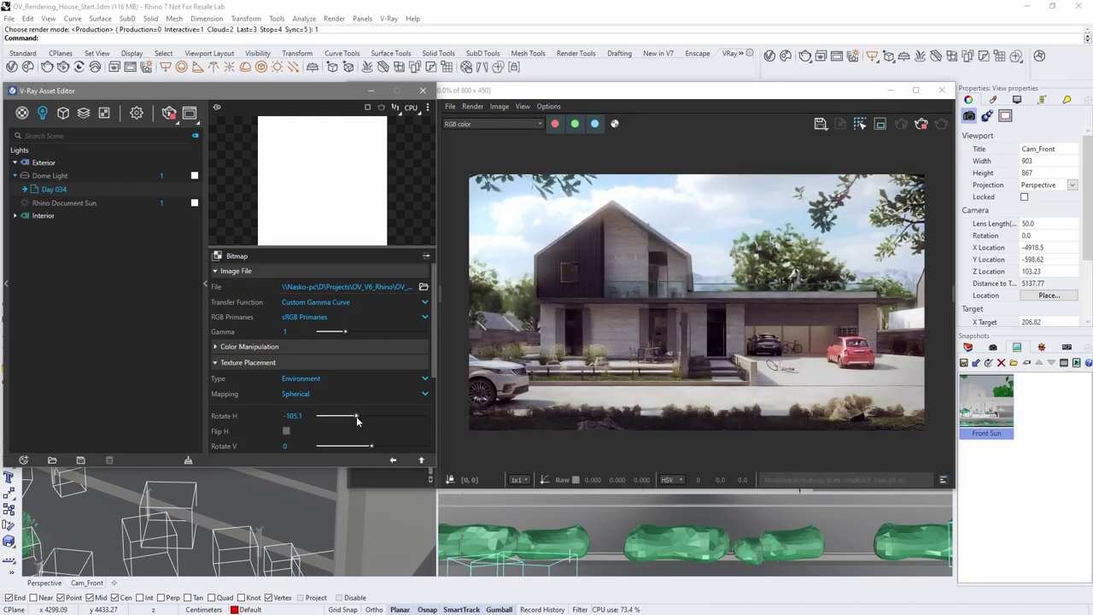
left_click(992, 348)
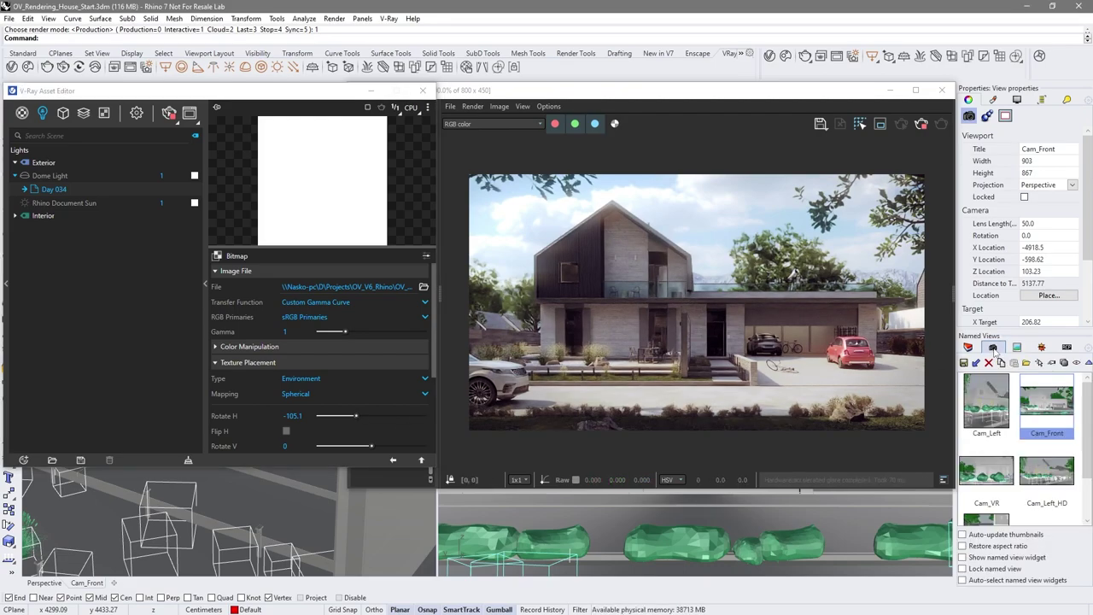
double_click(984, 393)
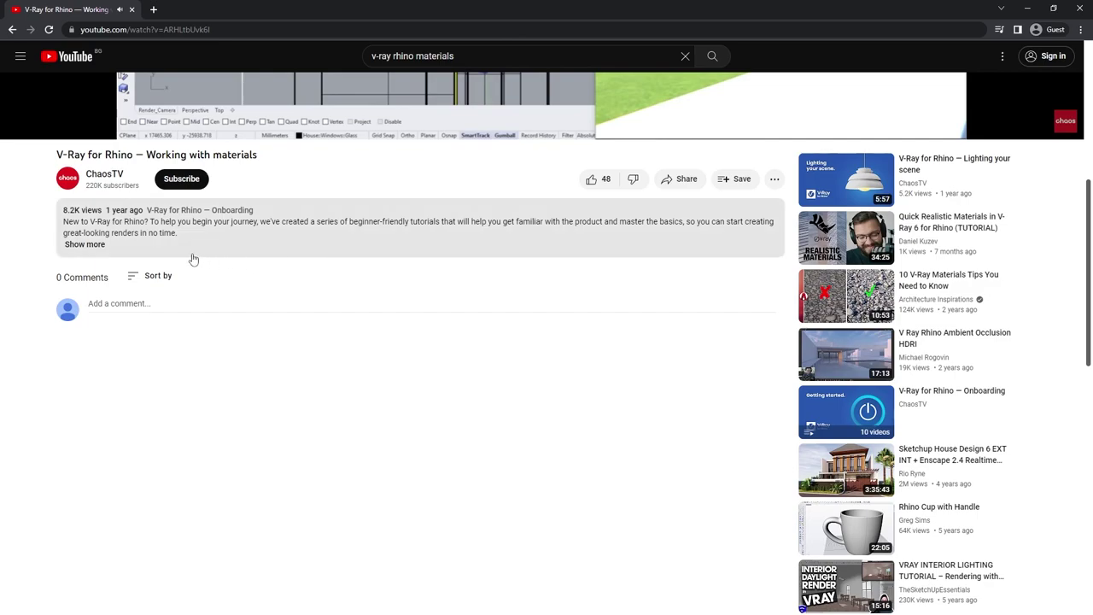
left_click(85, 245)
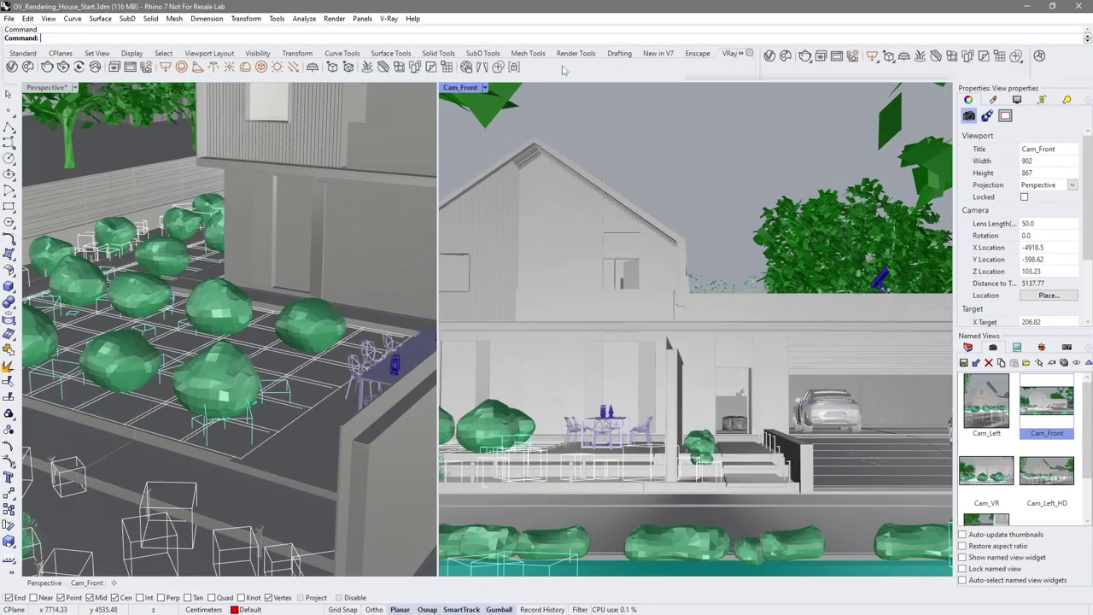
In the V-Ray Asset Editor, try the CUDA and RTX engines, then keep CPU with Progressive on.
left_click(12, 65)
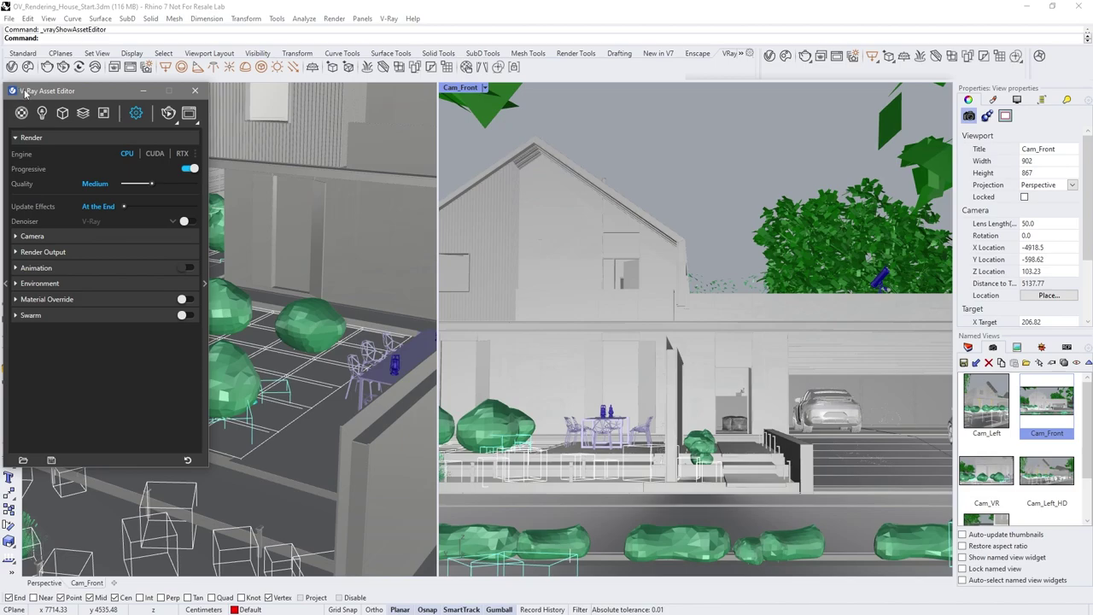
left_click(154, 154)
left_click(195, 154)
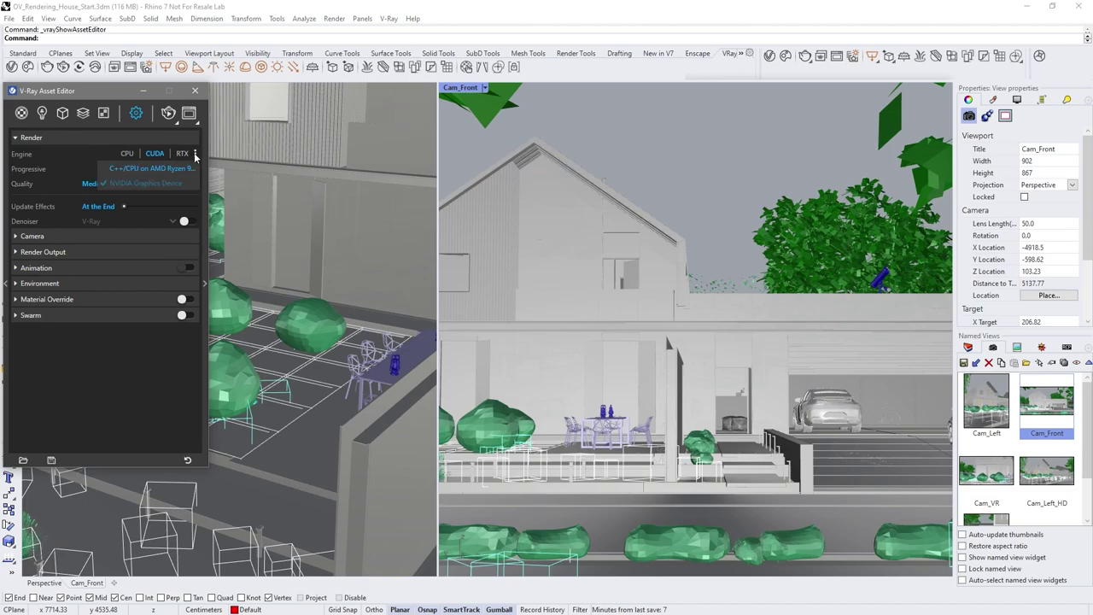
left_click(102, 169)
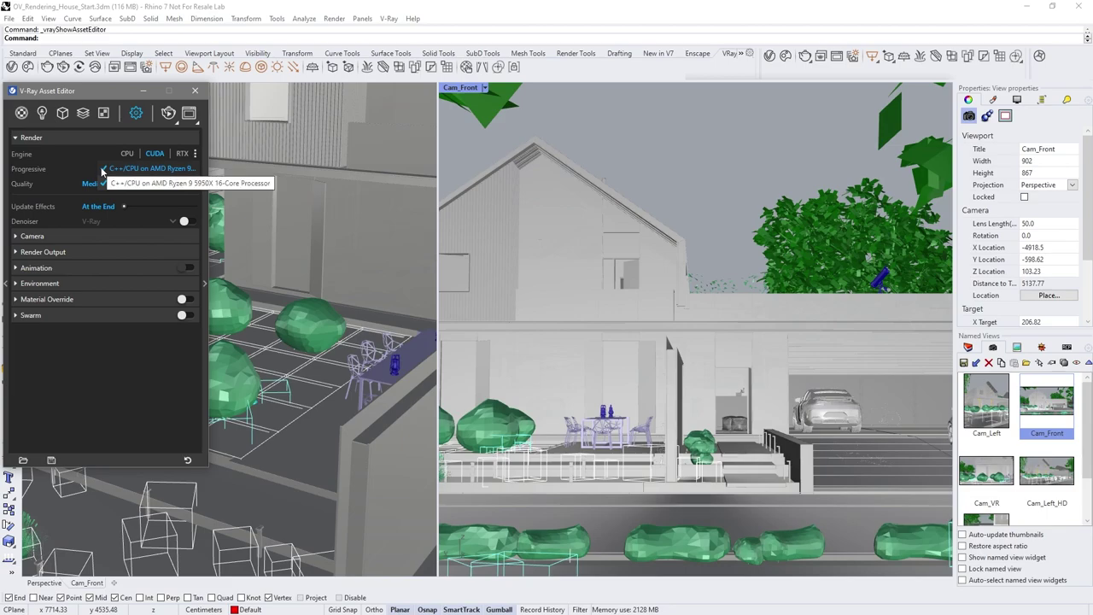
left_click(183, 154)
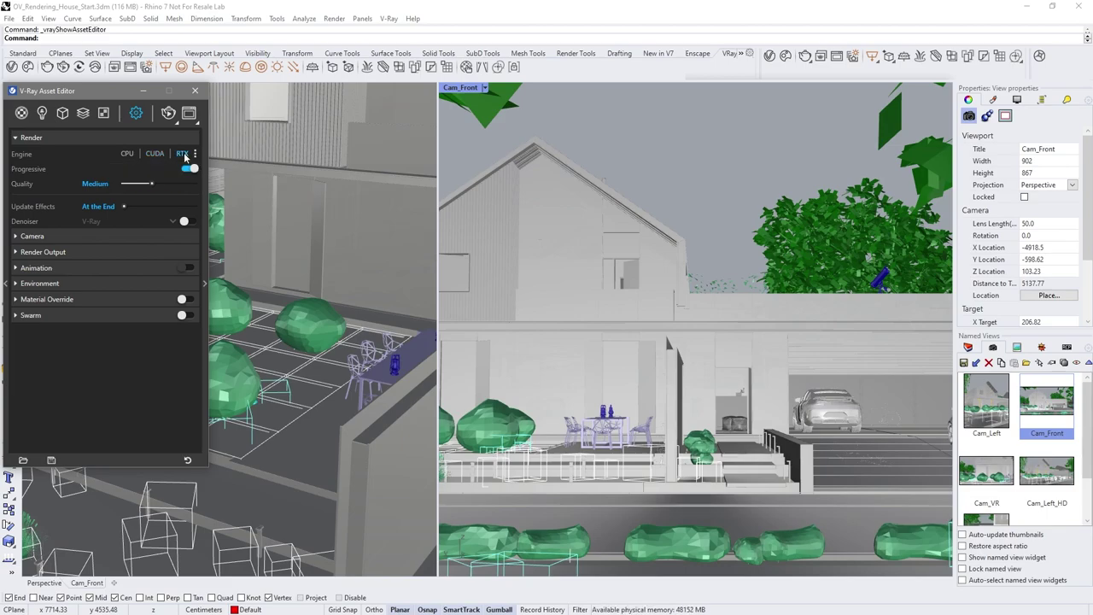
left_click(126, 154)
left_click(188, 170)
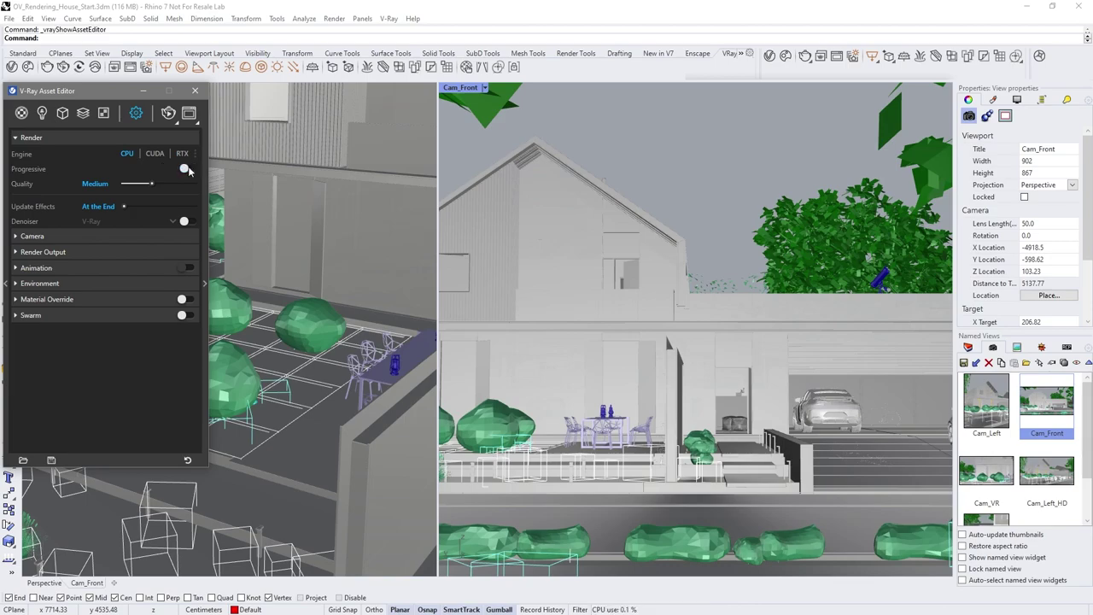
left_click(188, 170)
left_click(177, 124)
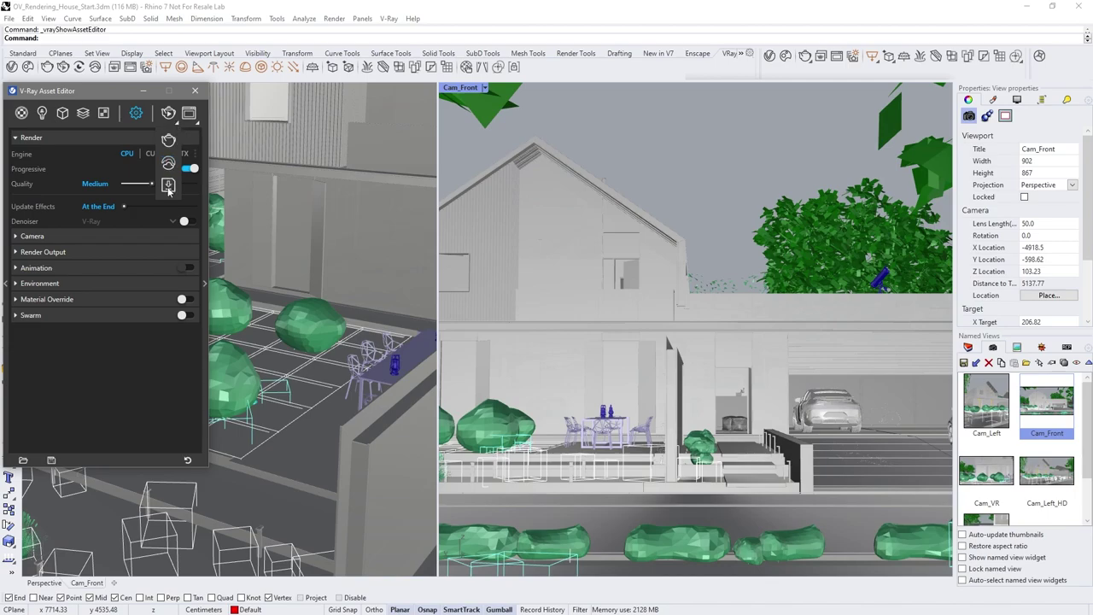
left_click(91, 132)
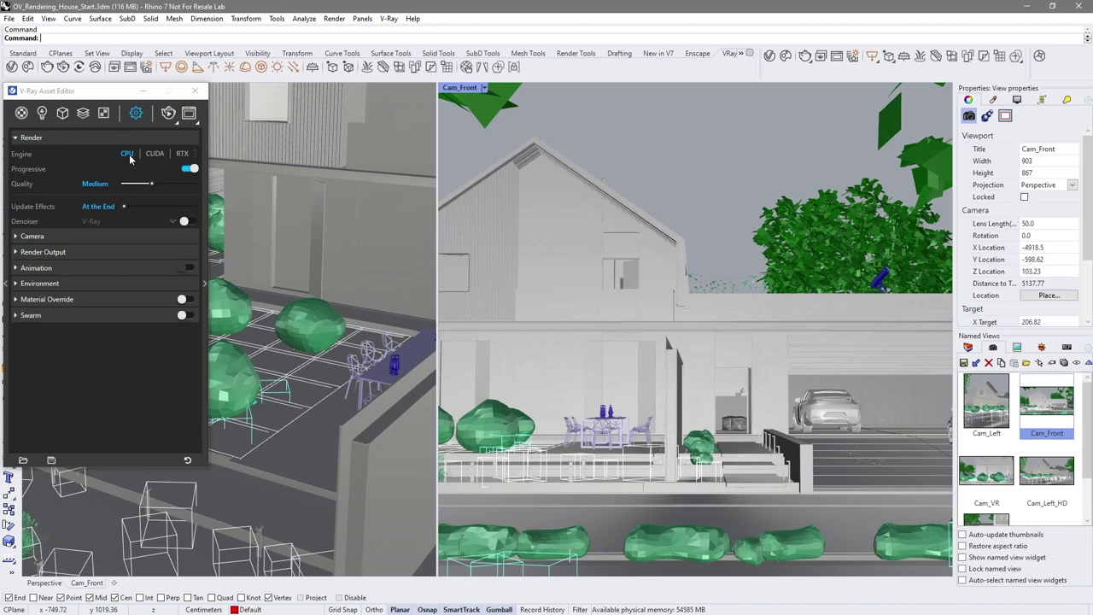
Enable the NVIDIA AI denoiser, set Update Effects to Rapid, and show the advanced render parameters.
left_click(190, 221)
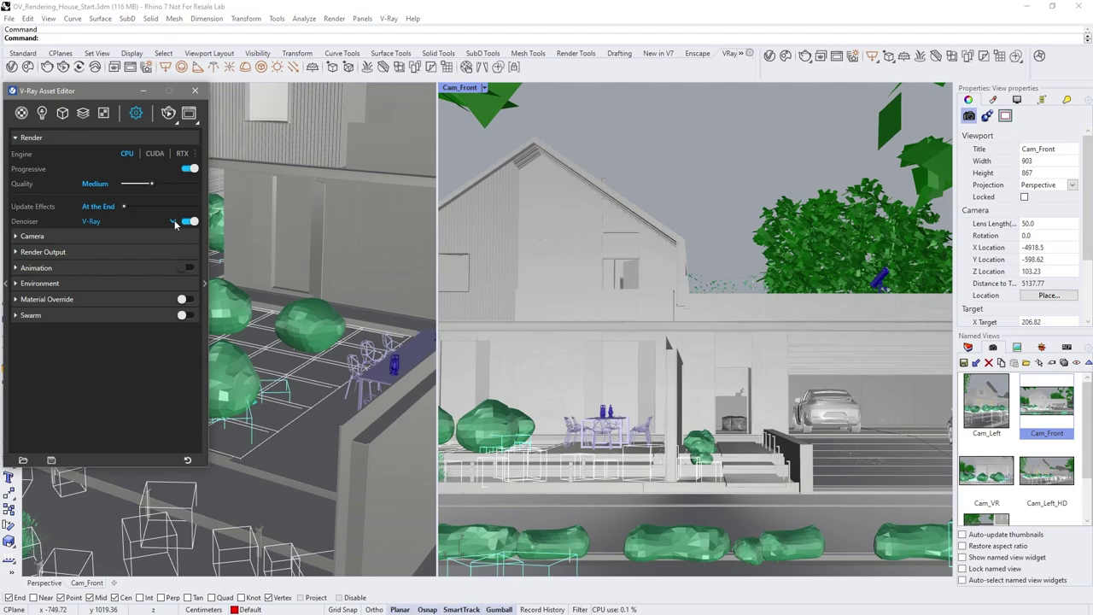
left_click(174, 222)
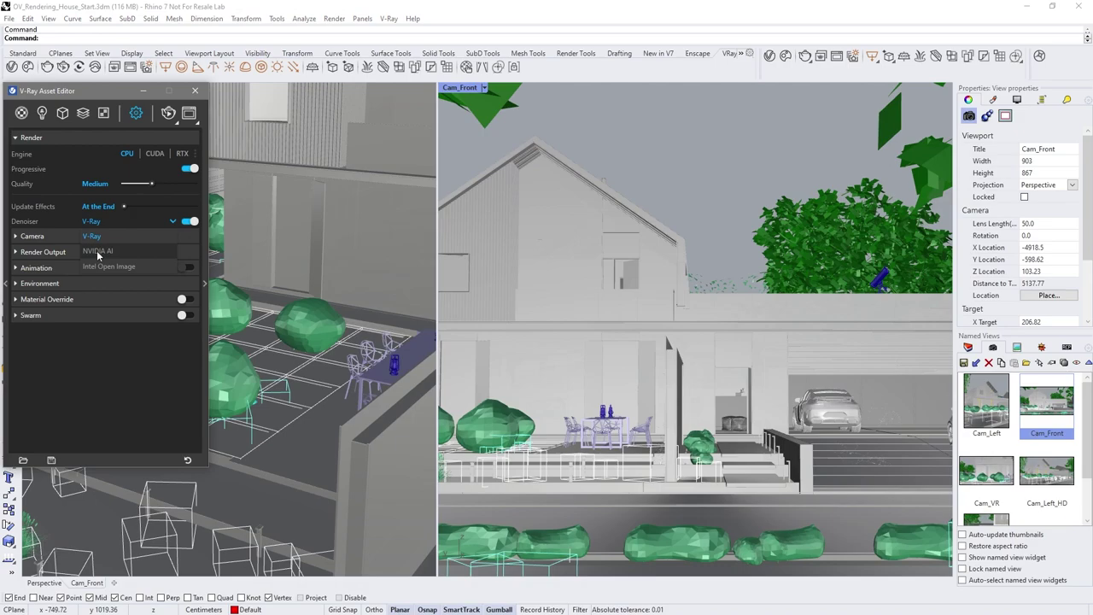
left_click(98, 252)
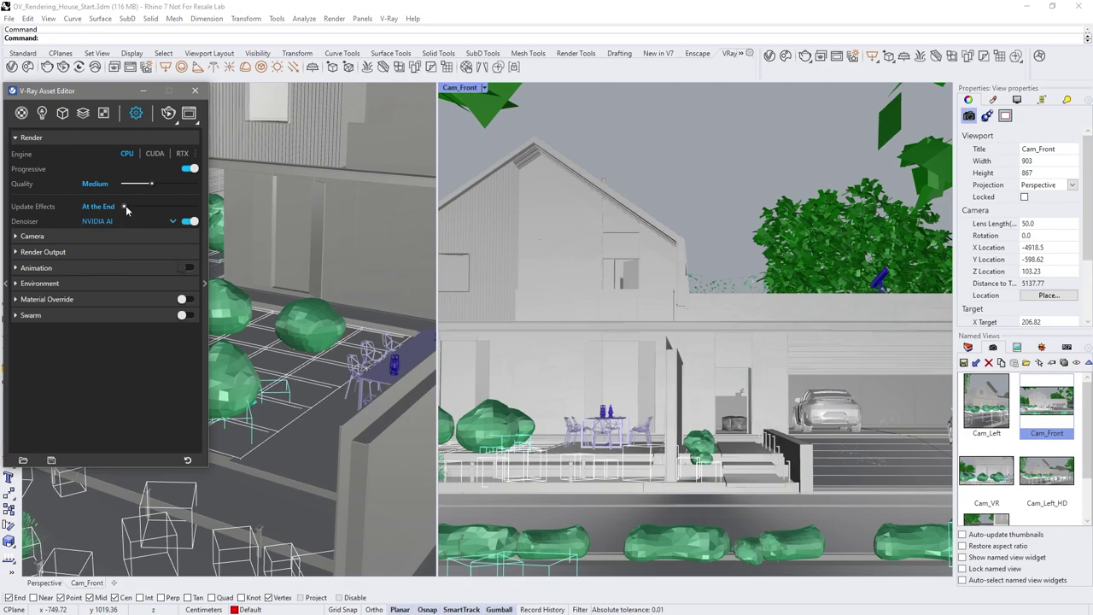
left_click_drag(124, 206, 202, 214)
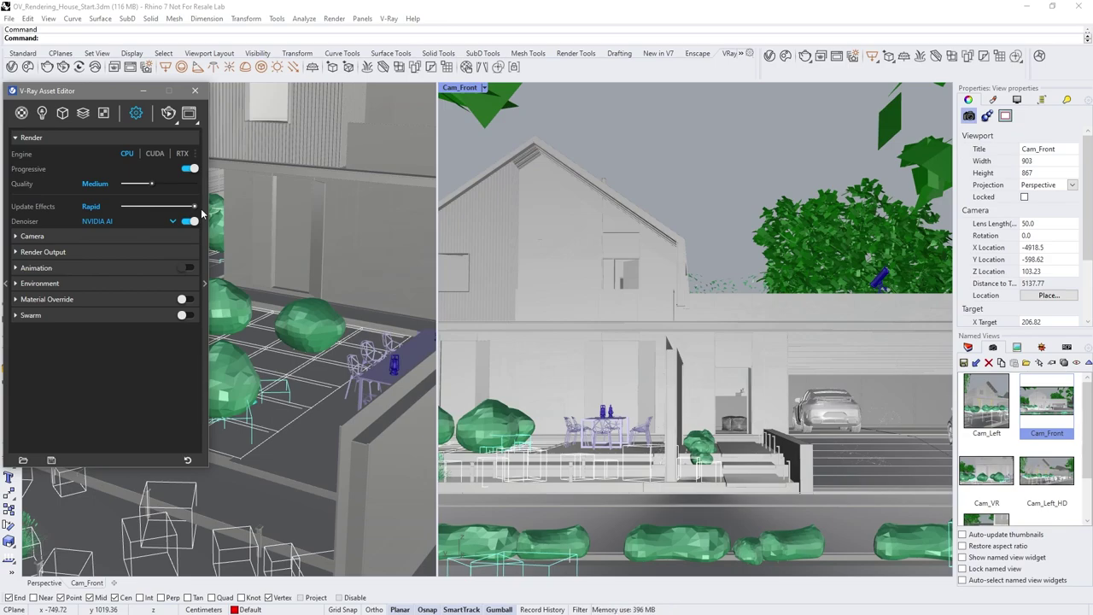
left_click(204, 283)
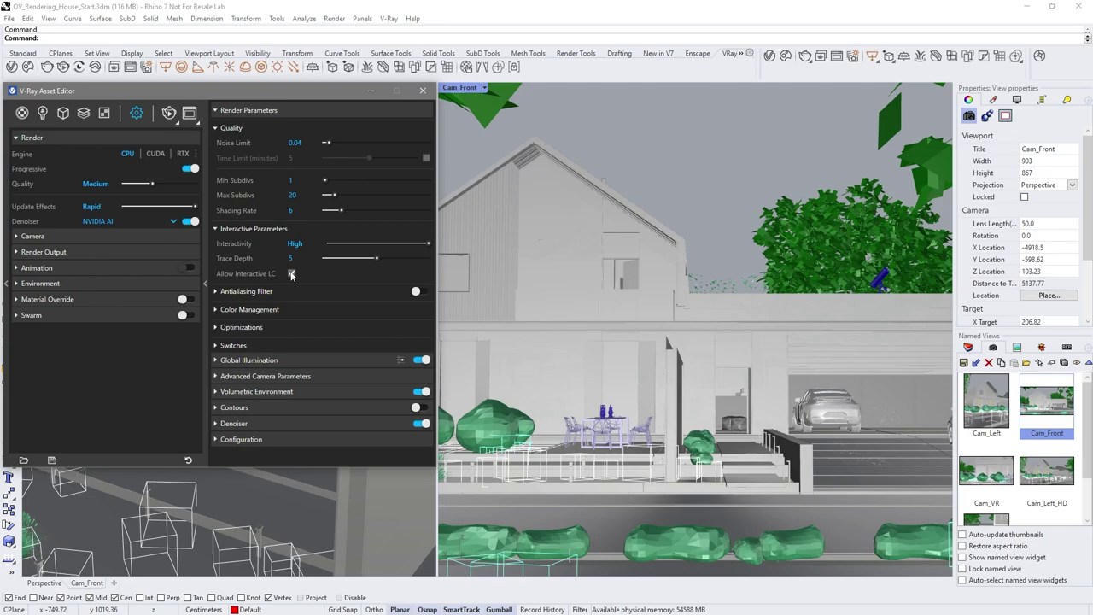
Start an interactive render and set camera exposure and white balance to Auto.
left_click(205, 226)
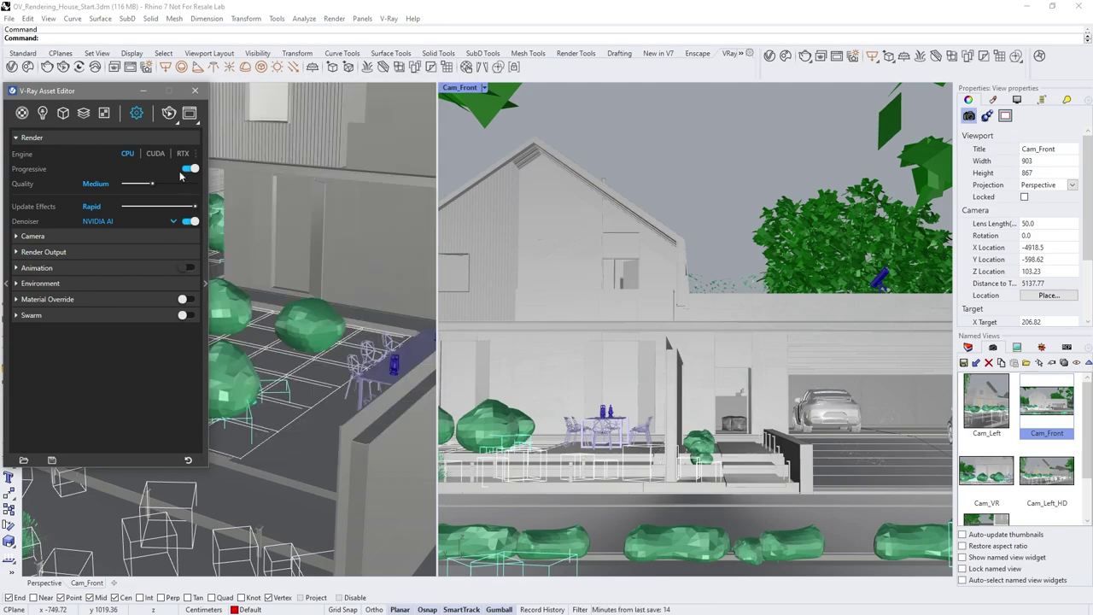
left_click(169, 113)
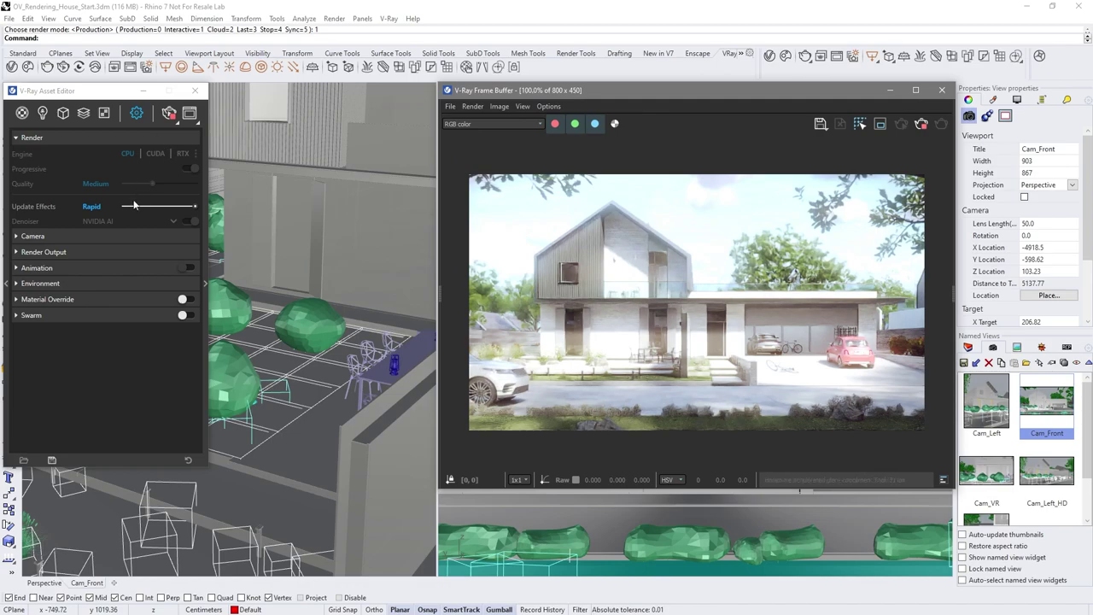
left_click(113, 235)
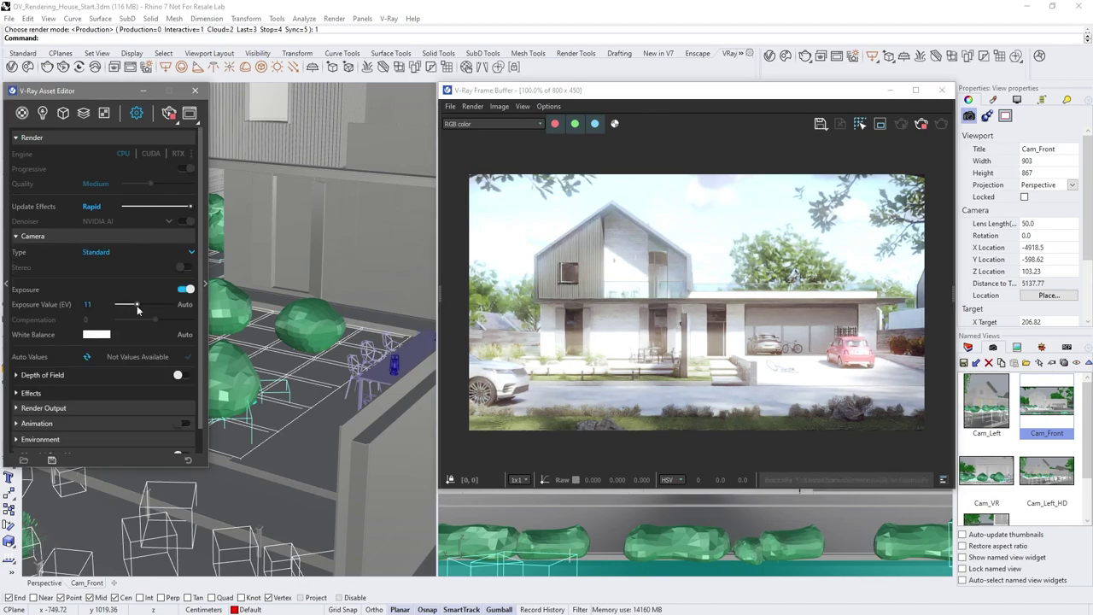
left_click_drag(136, 305, 128, 306)
left_click(184, 305)
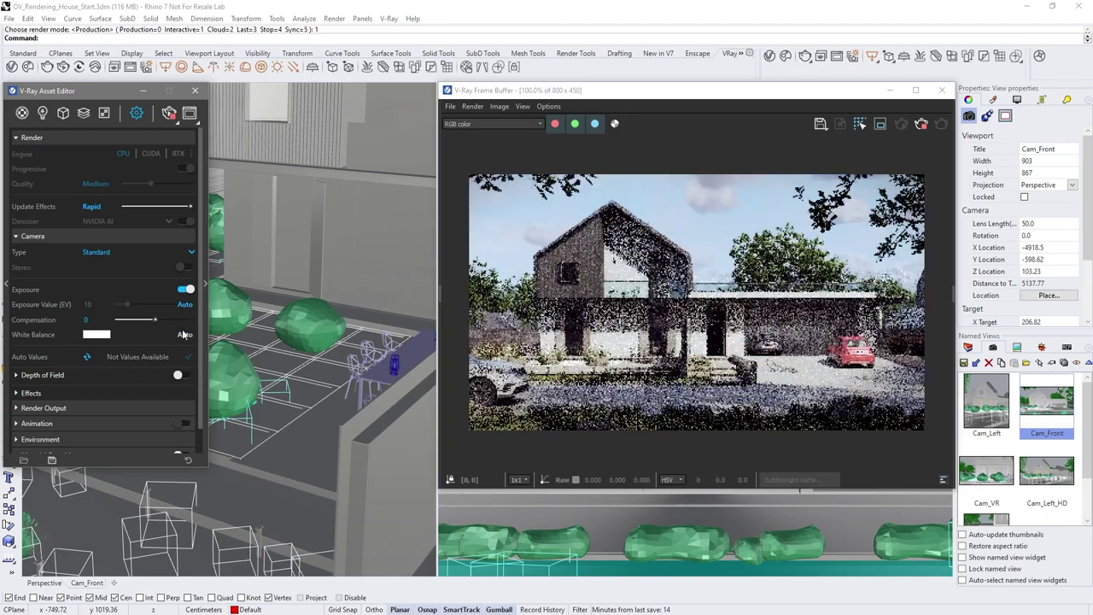
left_click(184, 335)
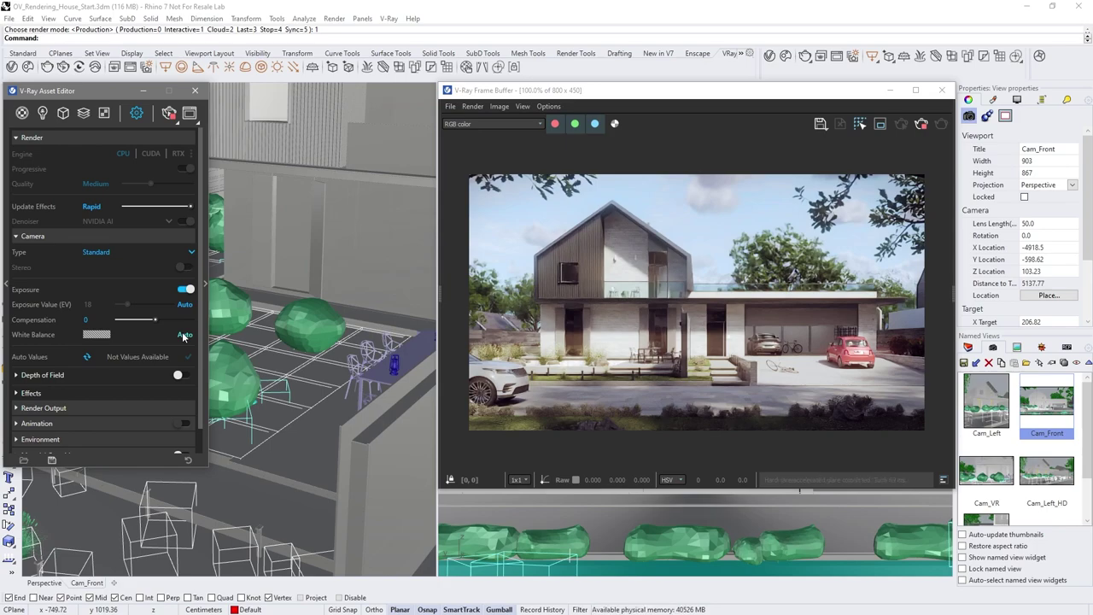
Save a 'Front Sun' snapshot with all options included, and store the render in history.
left_click(1017, 347)
left_click(965, 363)
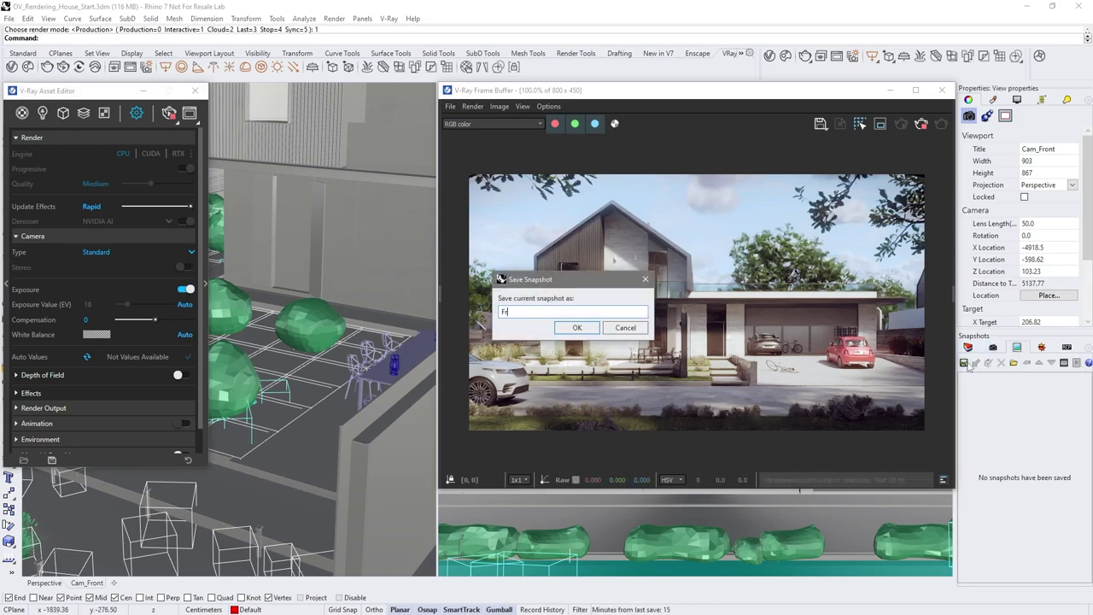
type("Front Sun")
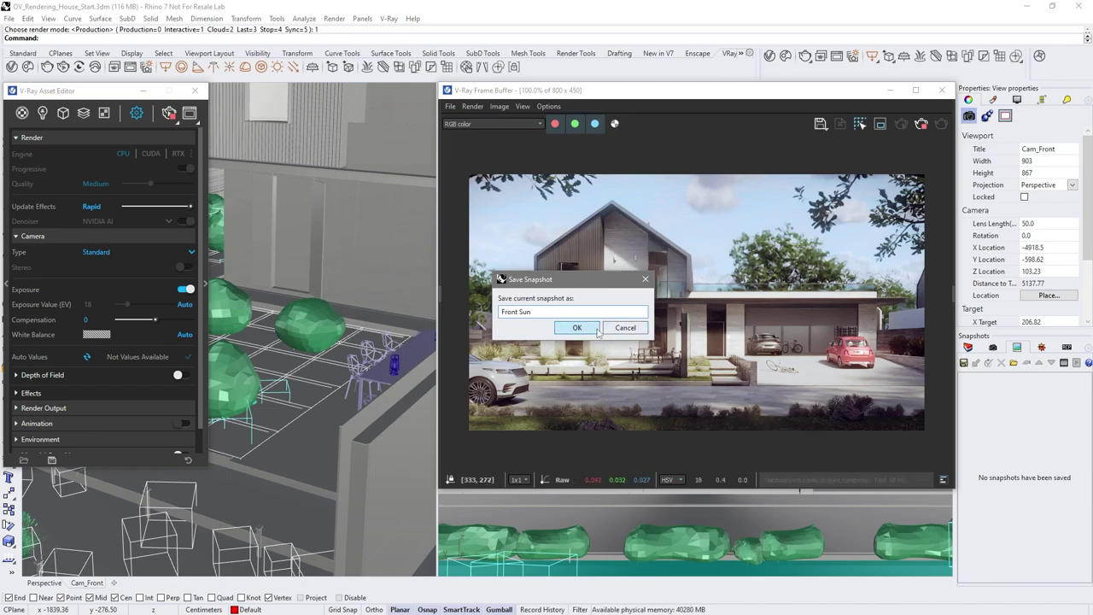
left_click(593, 331)
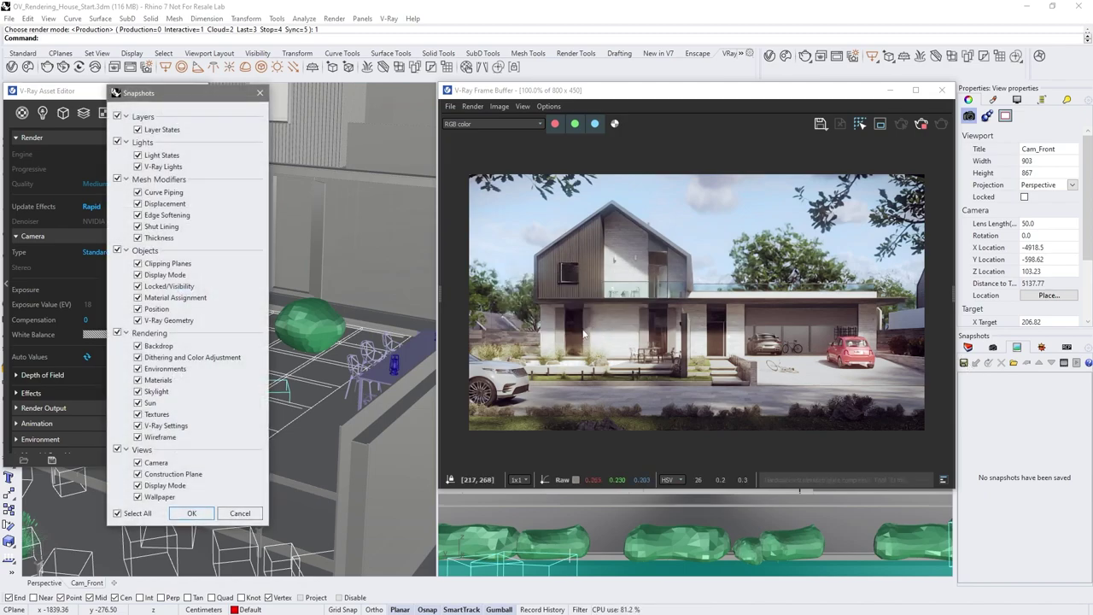
left_click(117, 514)
left_click(117, 513)
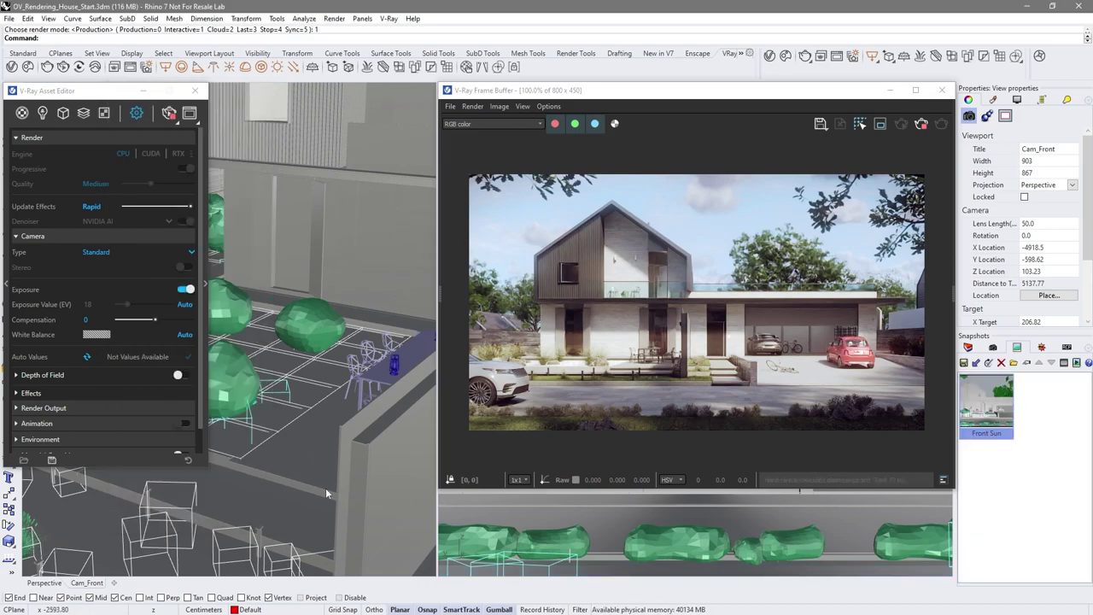
left_click(440, 294)
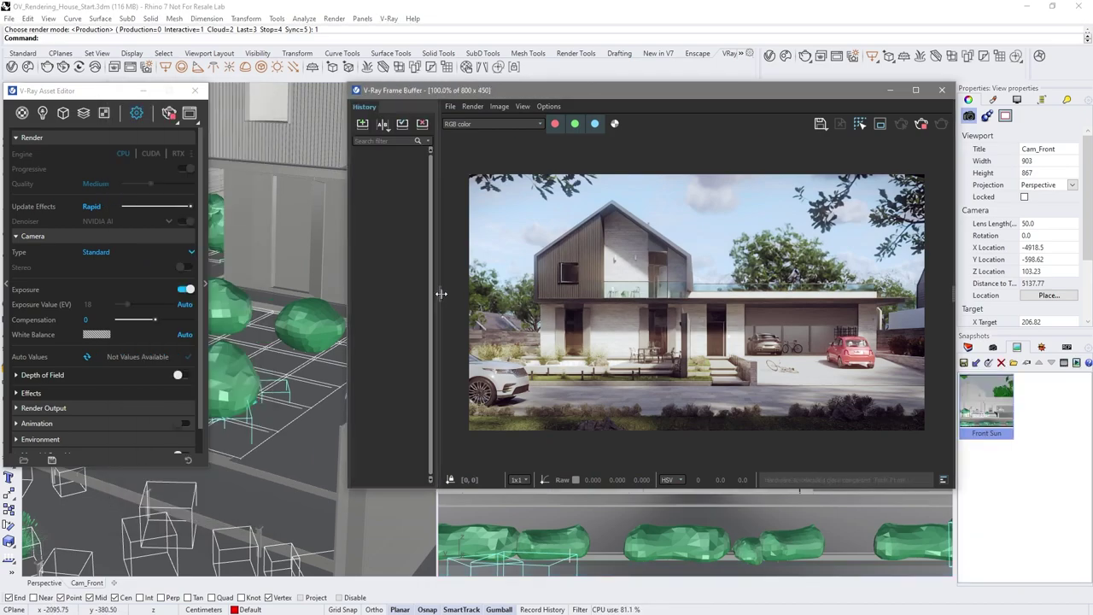
left_click(362, 123)
Turn off the Rhino Document Sun and enable the Dome Light with its Day 034 texture.
left_click(43, 114)
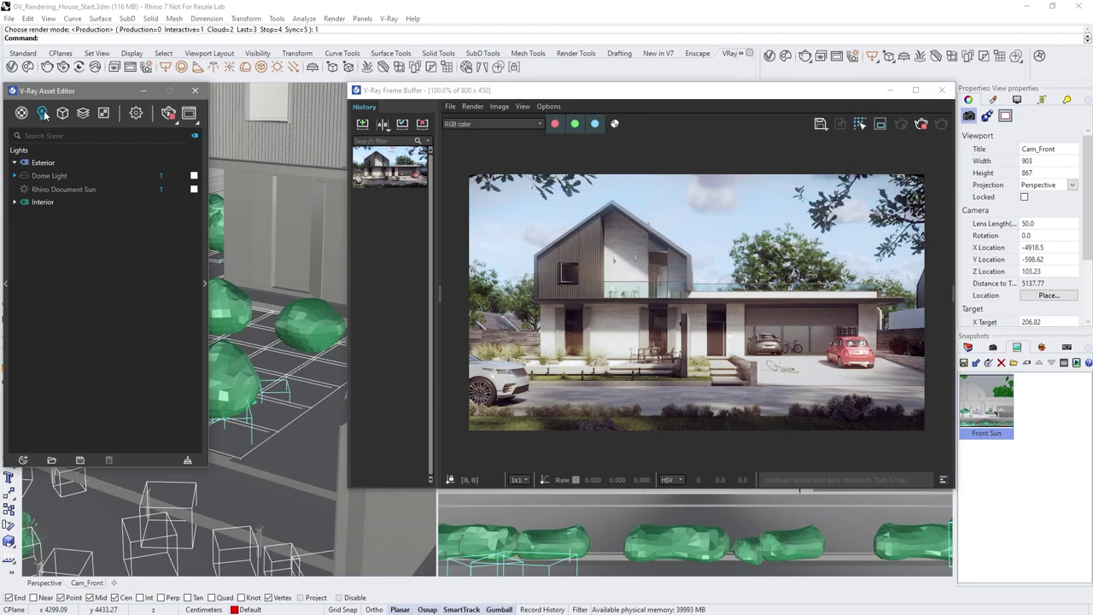
left_click(27, 189)
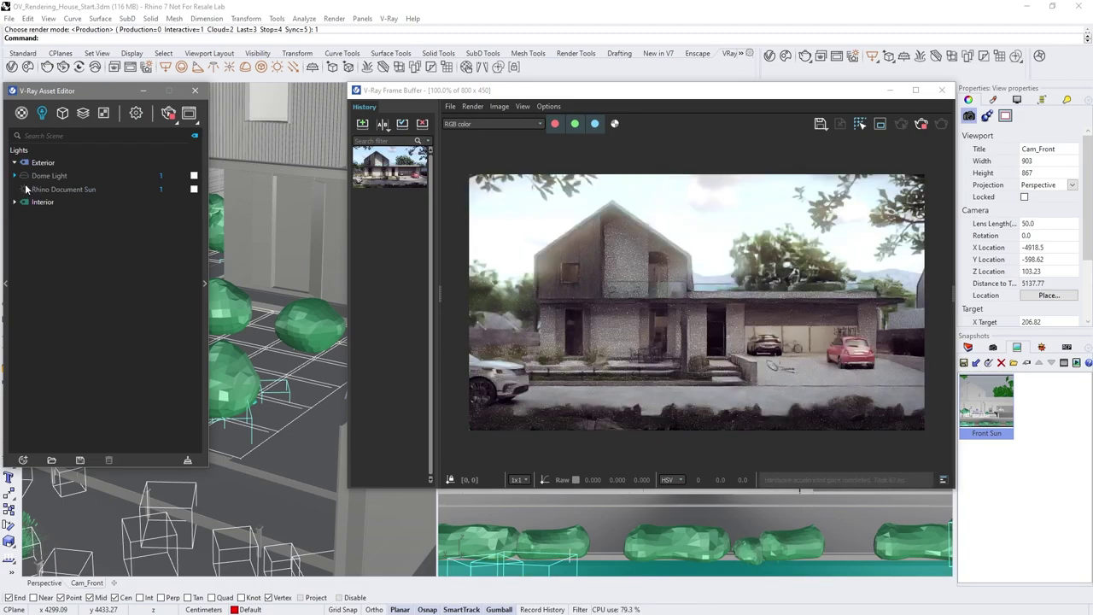
left_click(25, 176)
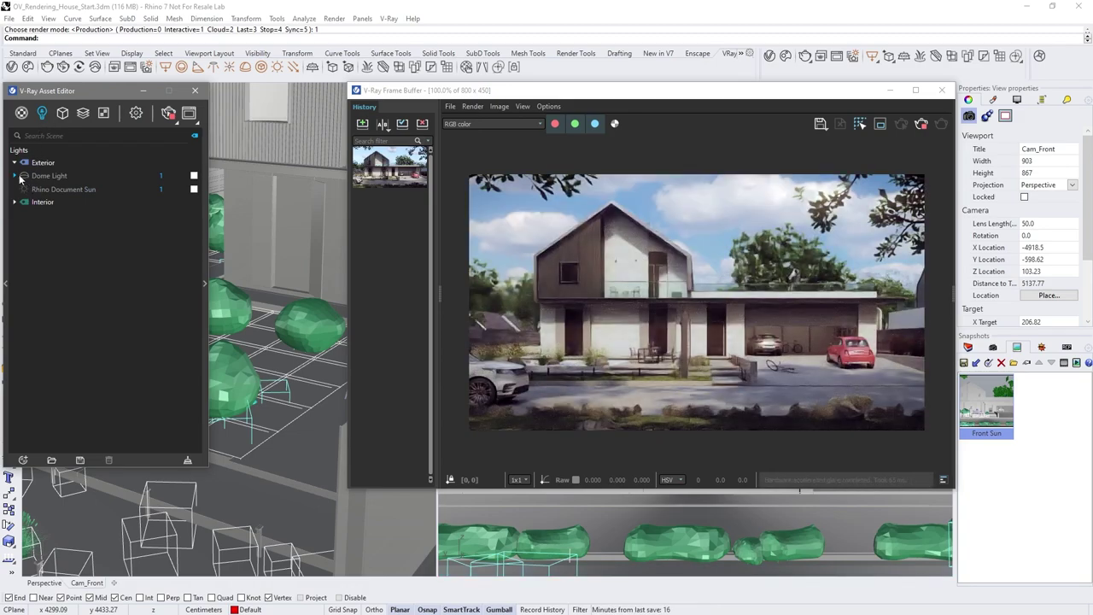
left_click(15, 175)
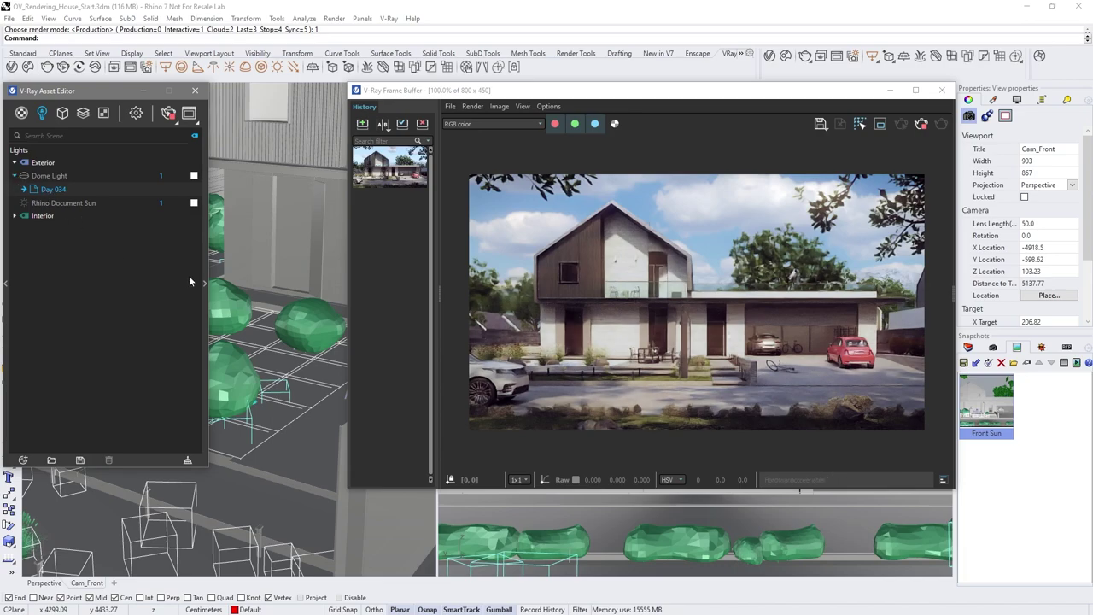
left_click(203, 282)
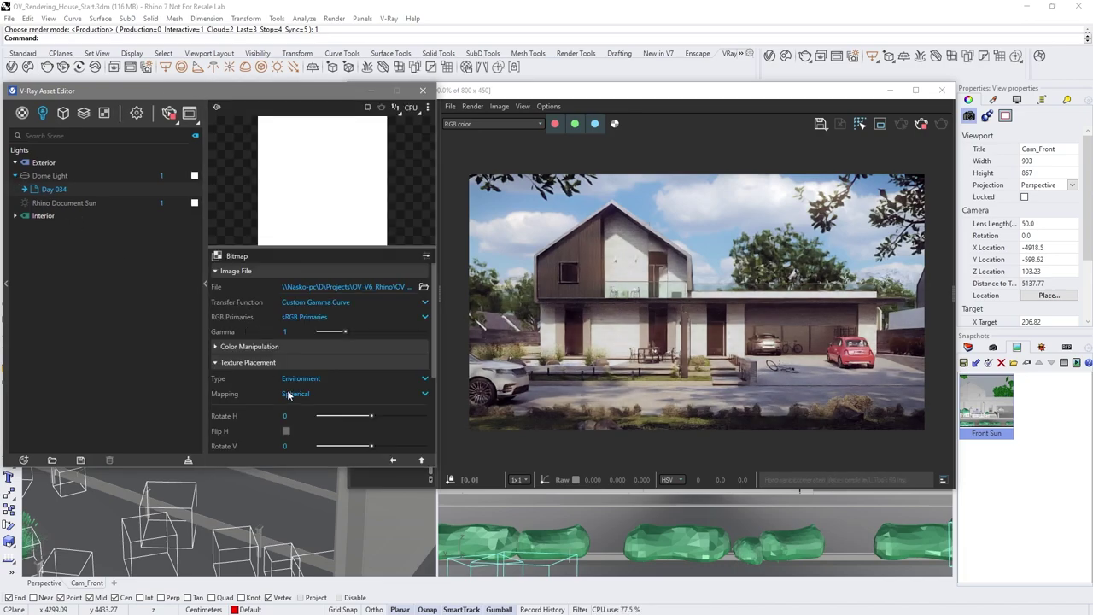
Restore the Cam_Left view and set the environment's horizontal rotation to -60.
left_click(356, 416)
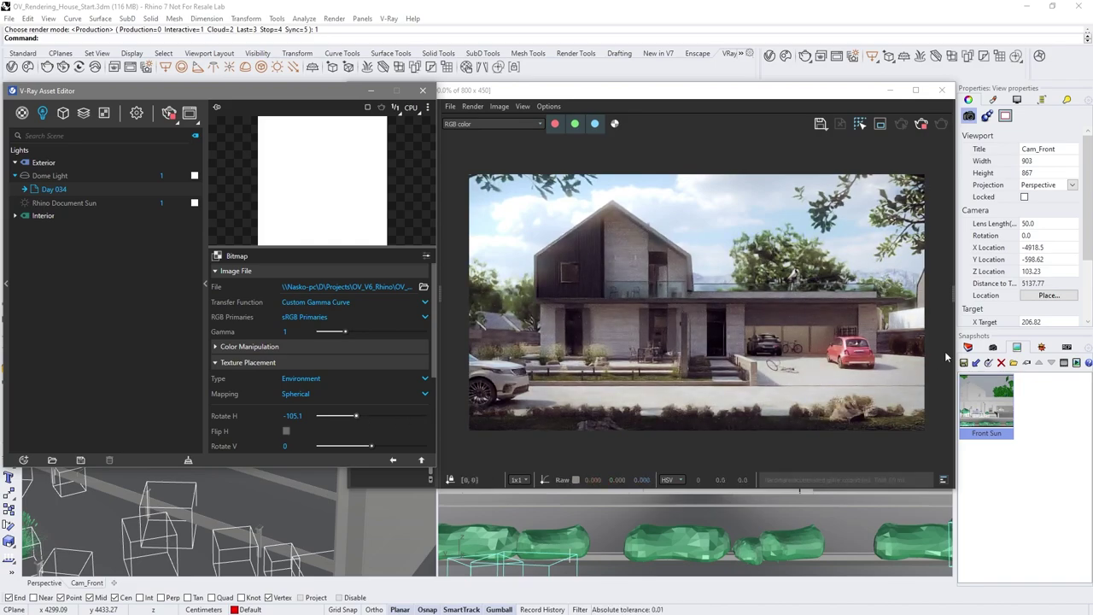
left_click(993, 347)
double_click(984, 390)
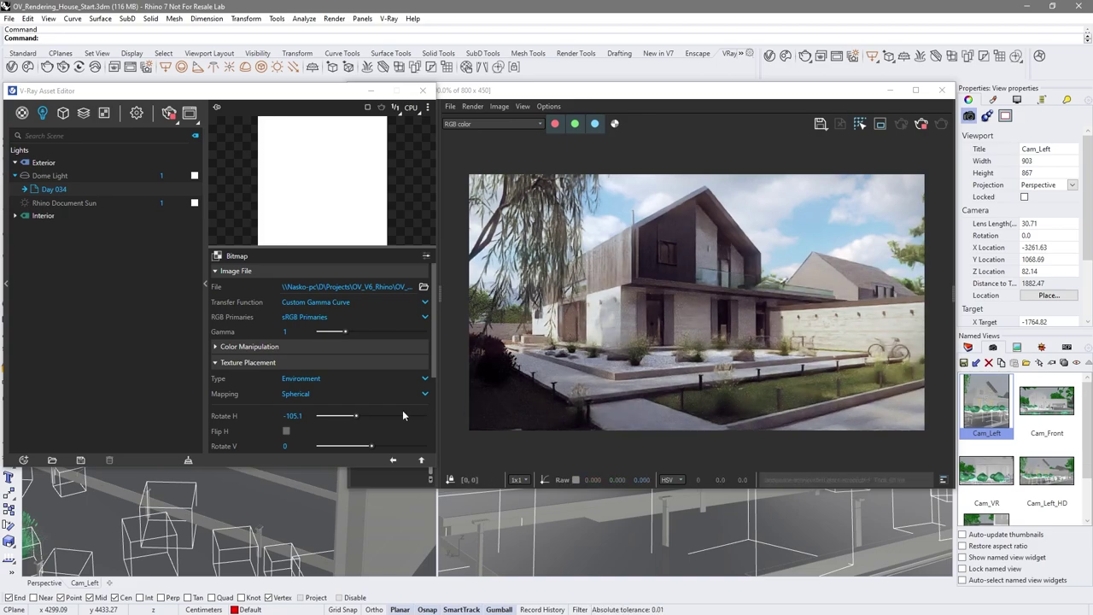
double_click(282, 416)
type("-")
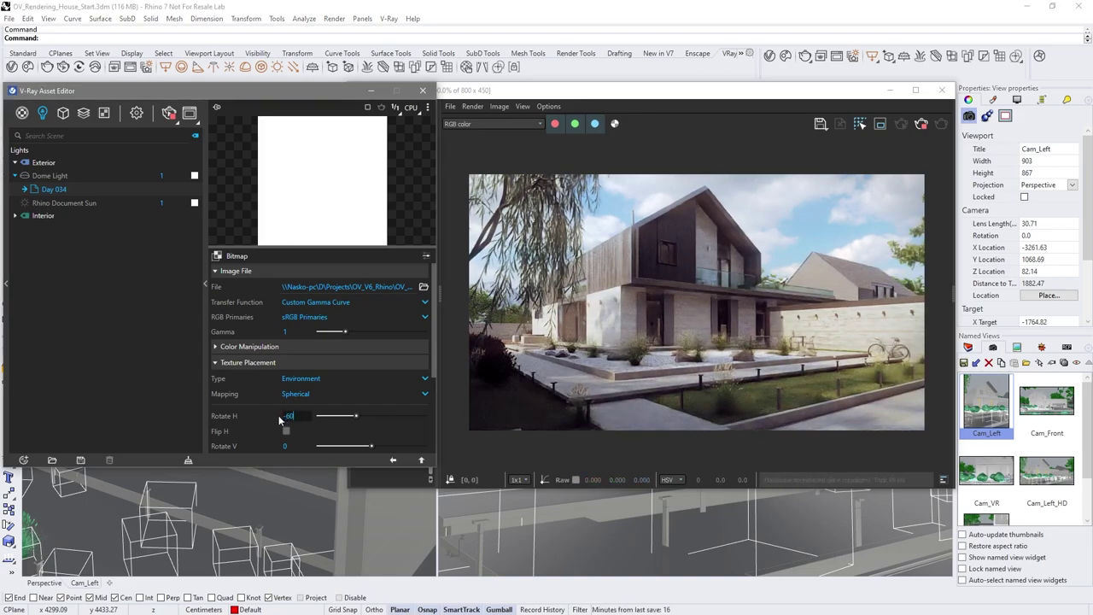
type("60")
key("Return")
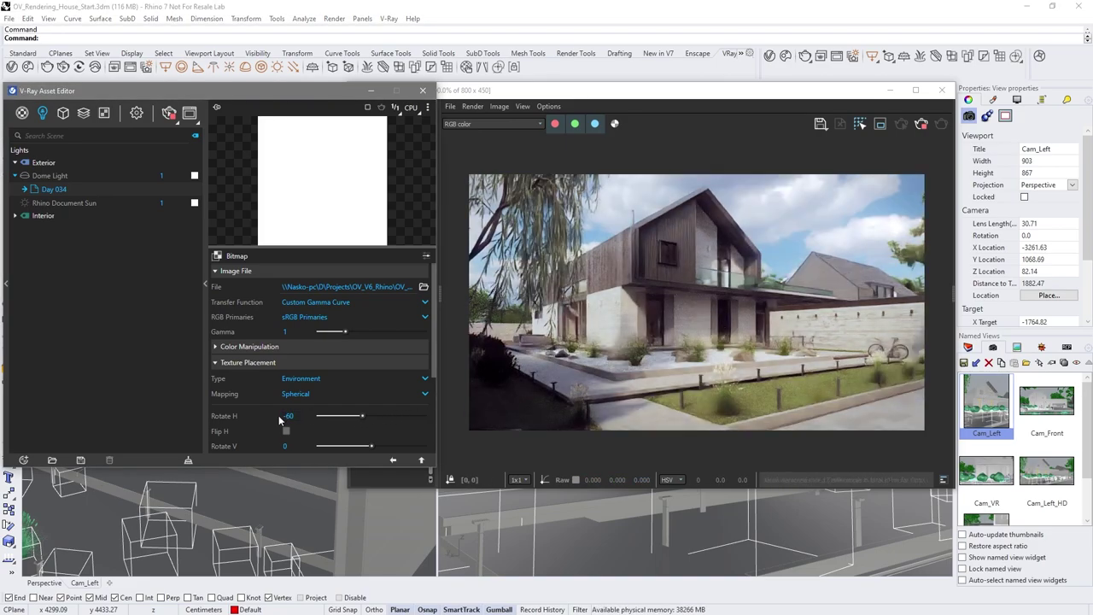
Set Render Output to the 4:5 - Portrait aspect ratio with a 540 pixel height.
left_click(205, 285)
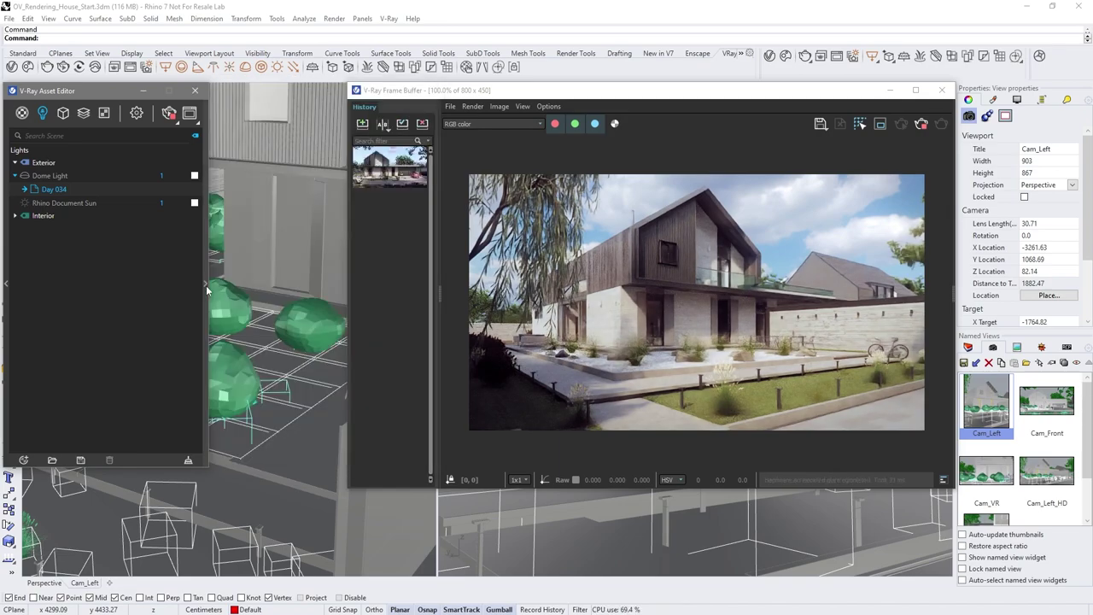
left_click(135, 114)
left_click(105, 408)
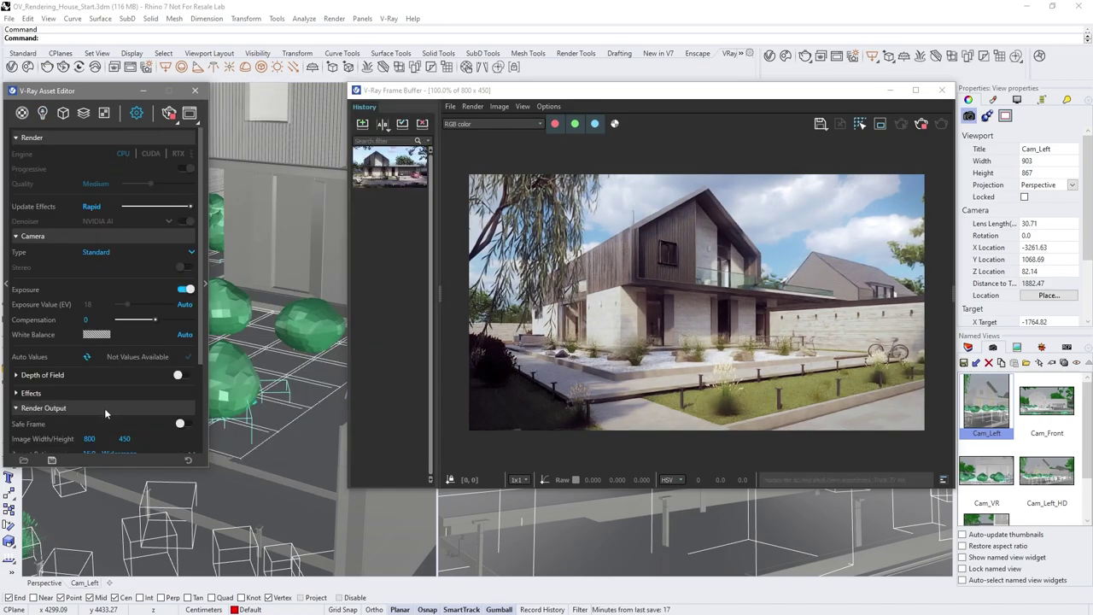
scroll(105, 409, "down", 3)
left_click(114, 329)
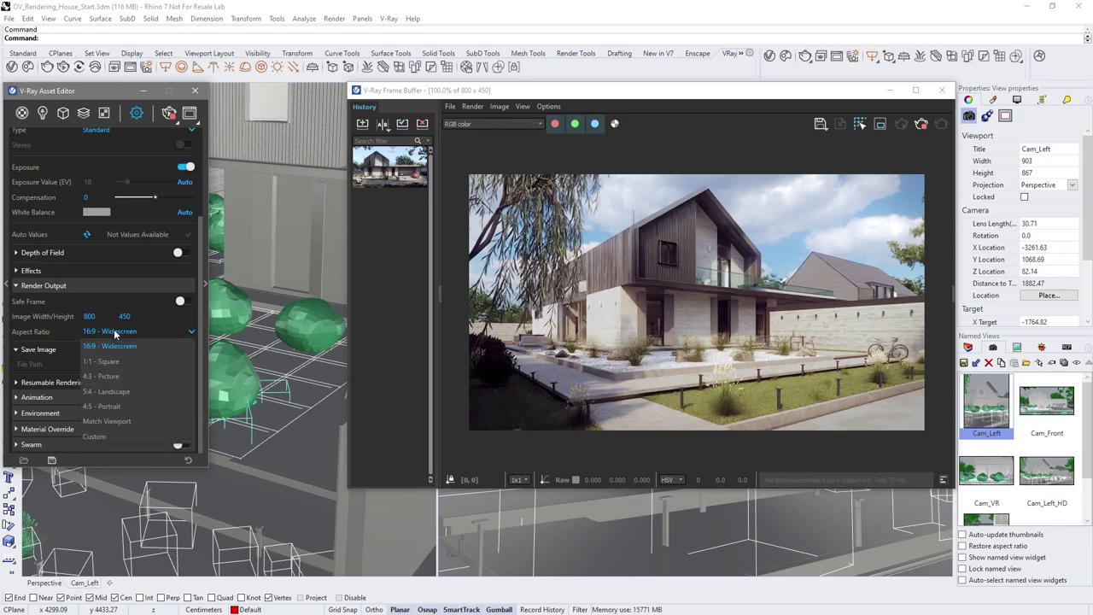
left_click(107, 390)
double_click(125, 316)
type("540")
key("Return")
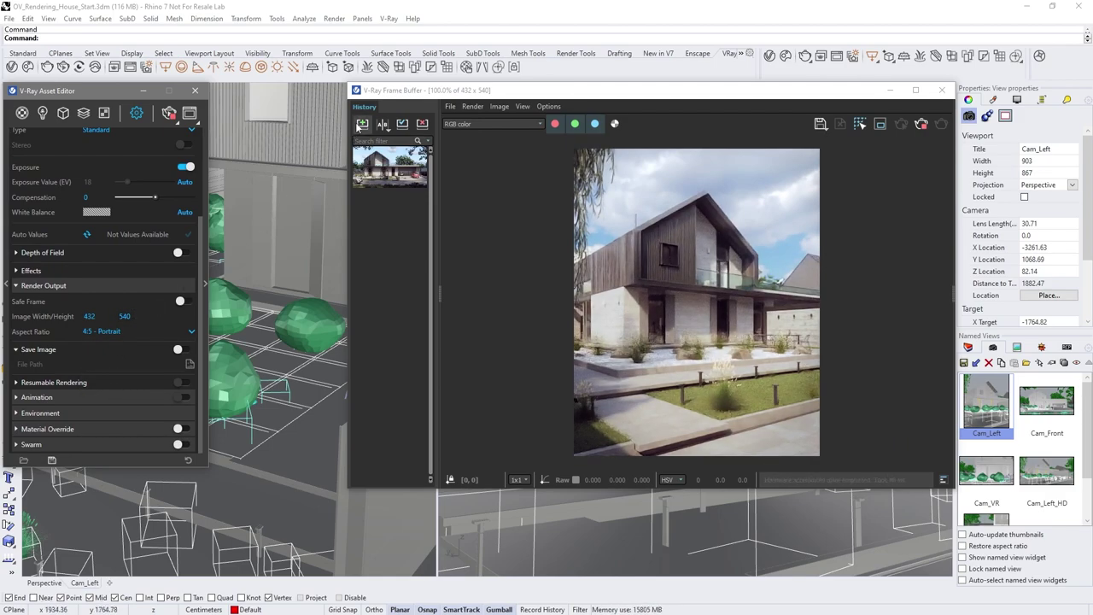
Save the render to history and save a new Left Dome snapshot.
left_click(361, 125)
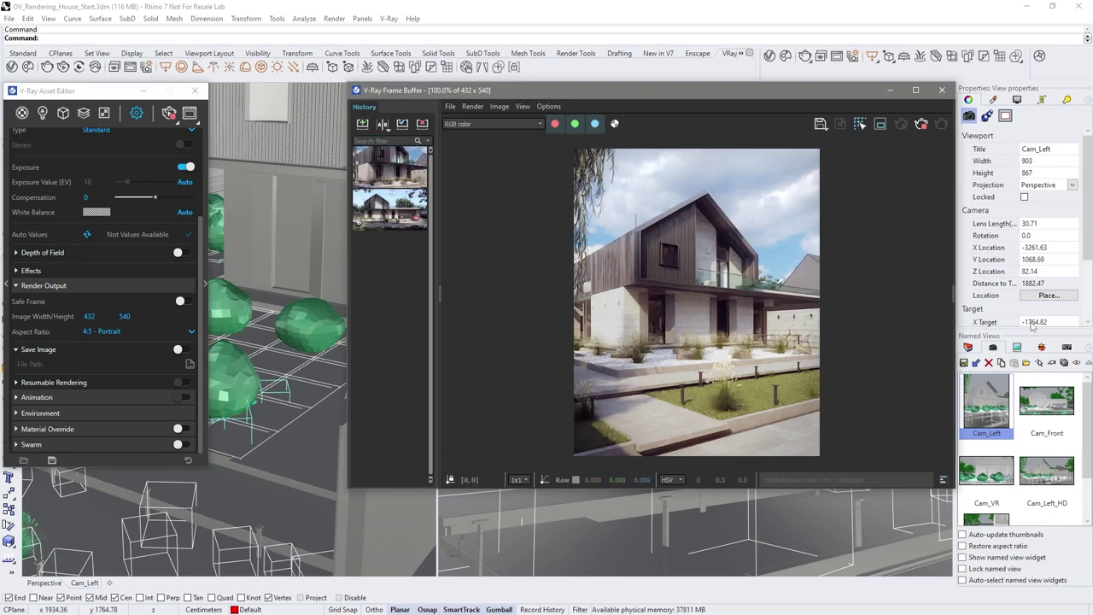
left_click(1019, 349)
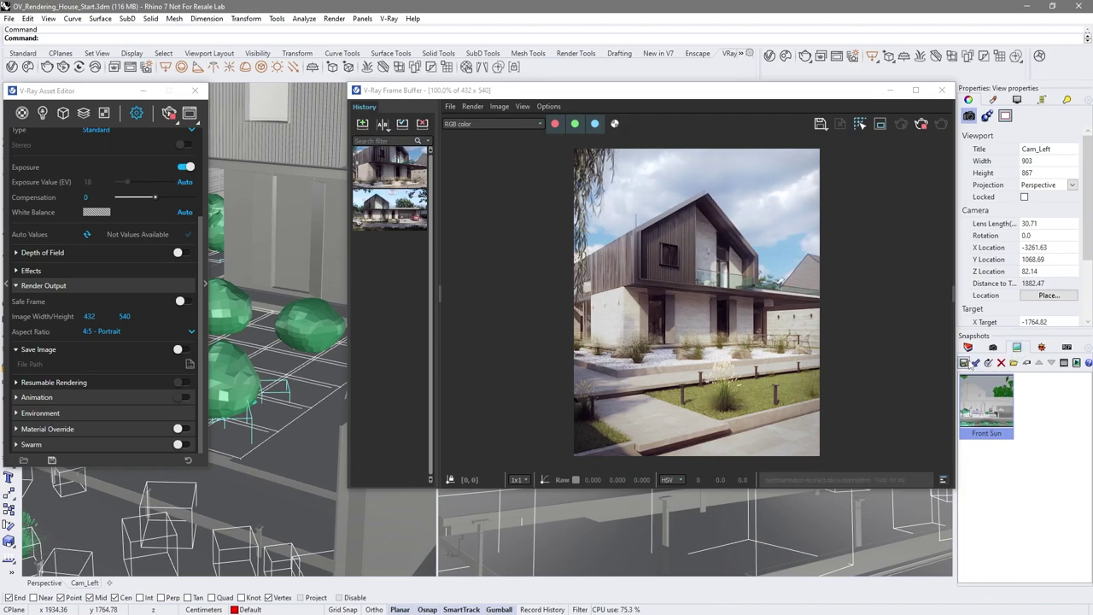
left_click(964, 363)
type("Left Sun")
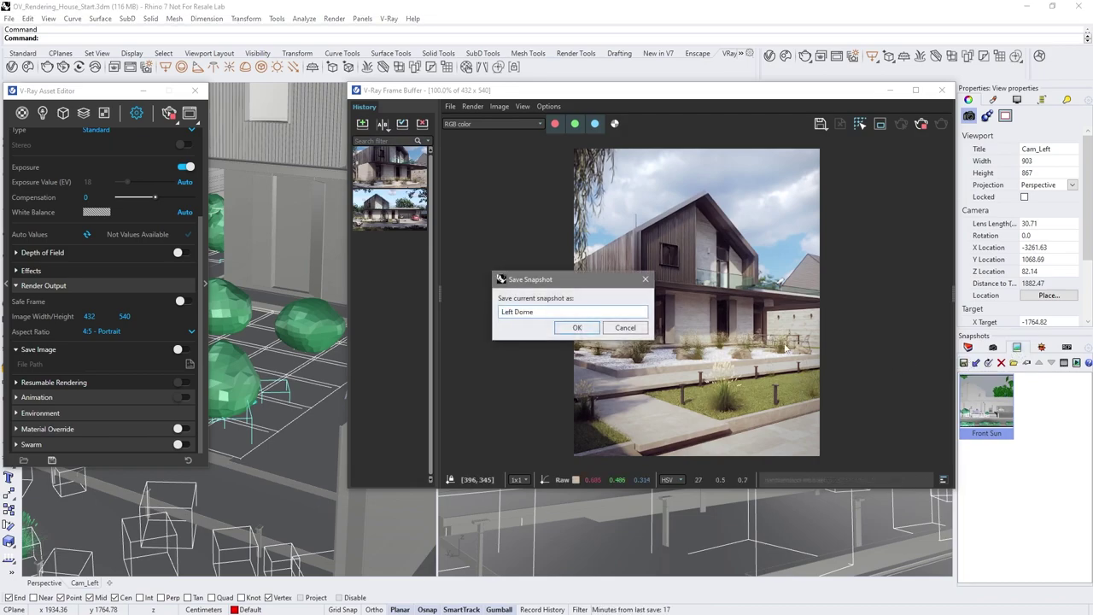
left_click(584, 331)
left_click(198, 517)
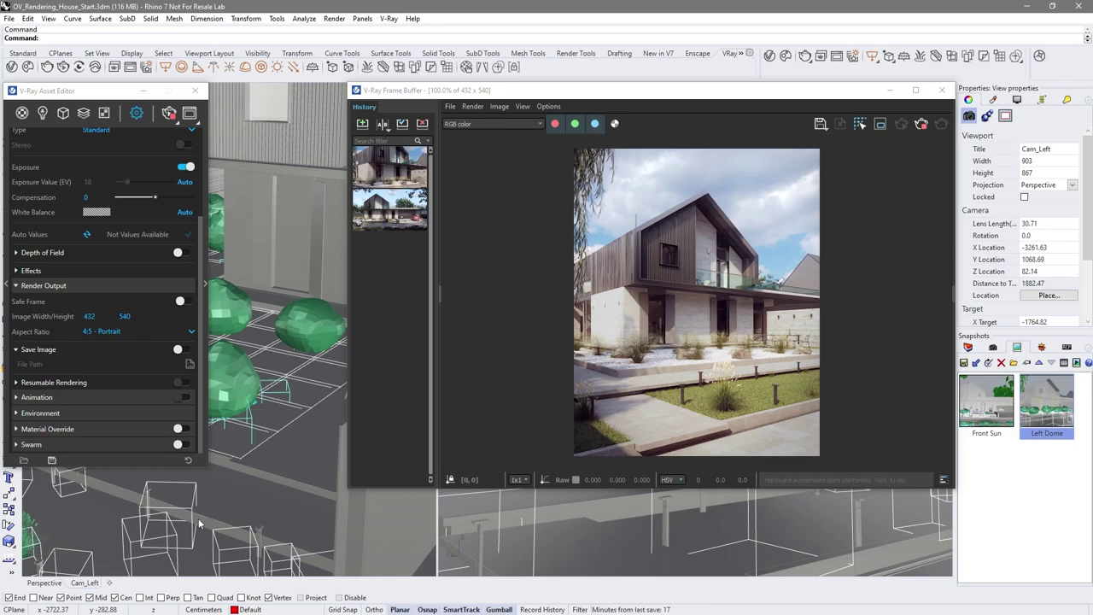
Start a render, switch the denoiser to V-Ray, and raise quality to Medium+.
left_click(169, 114)
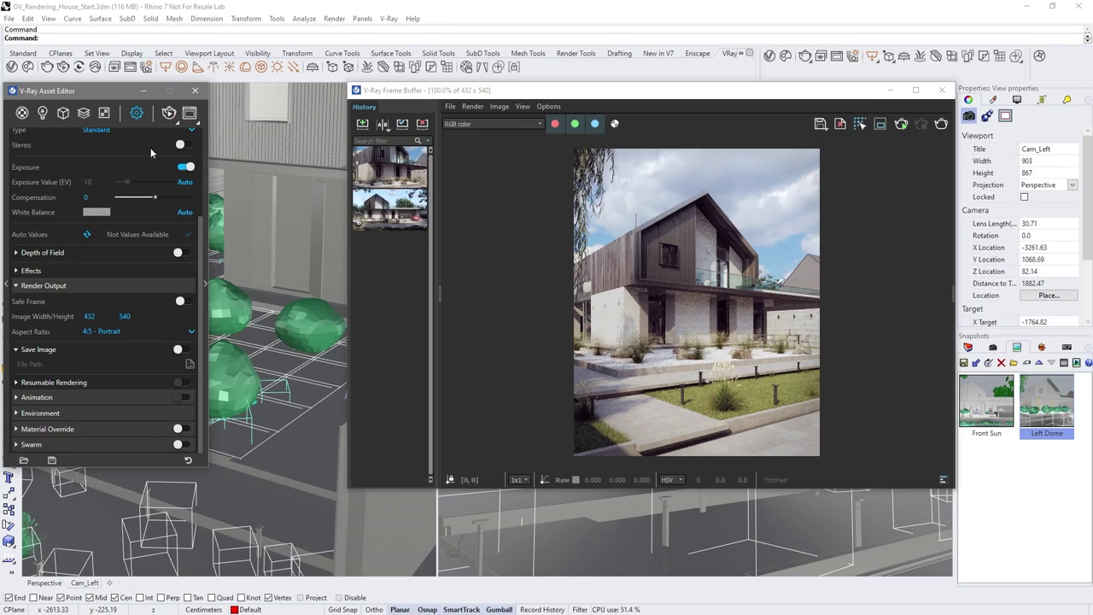
scroll(150, 148, "up", 3)
left_click(171, 222)
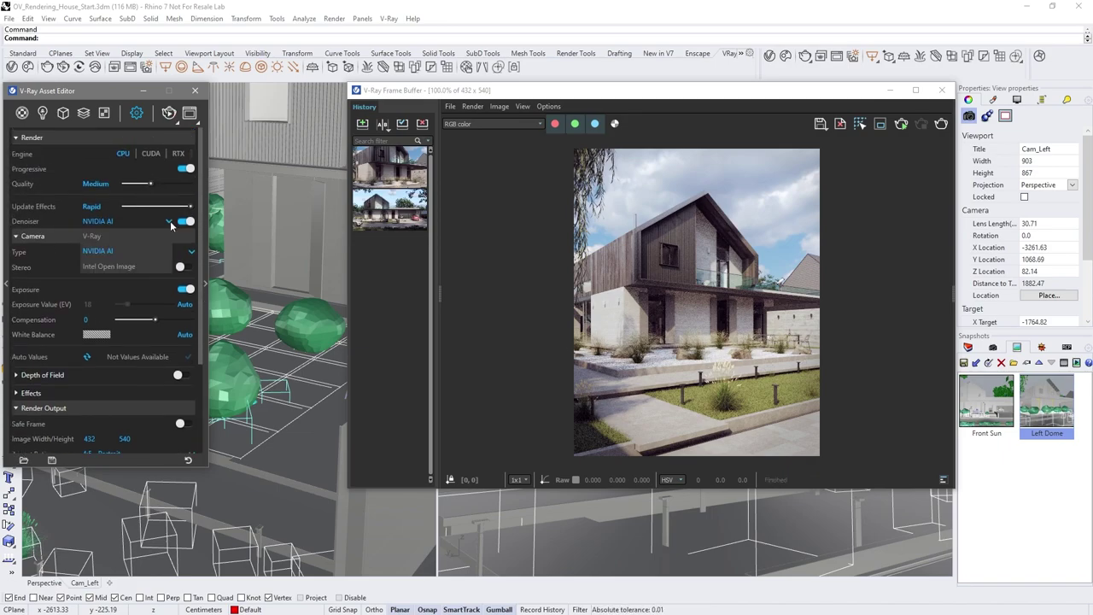
left_click(145, 236)
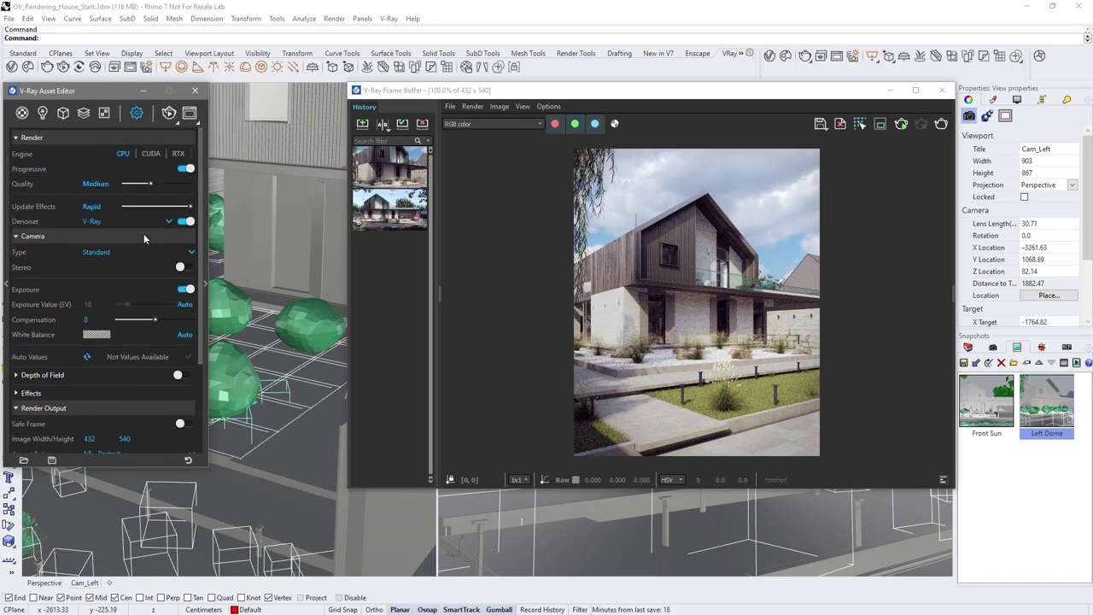
left_click_drag(150, 183, 163, 183)
Set the image height to 1080 (864 × 1080) and turn off progressive rendering.
left_click(125, 438)
type("1080")
key("Return")
left_click(186, 169)
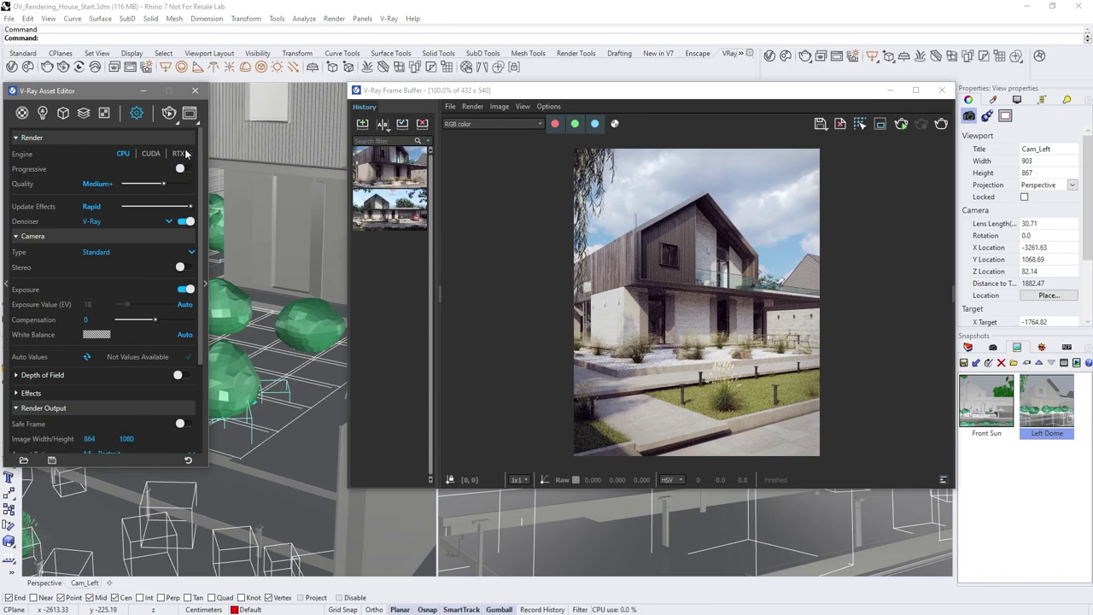
left_click(176, 122)
Run a Production render of the Cam_Left portrait at 864 × 1080 to completion.
left_click(167, 139)
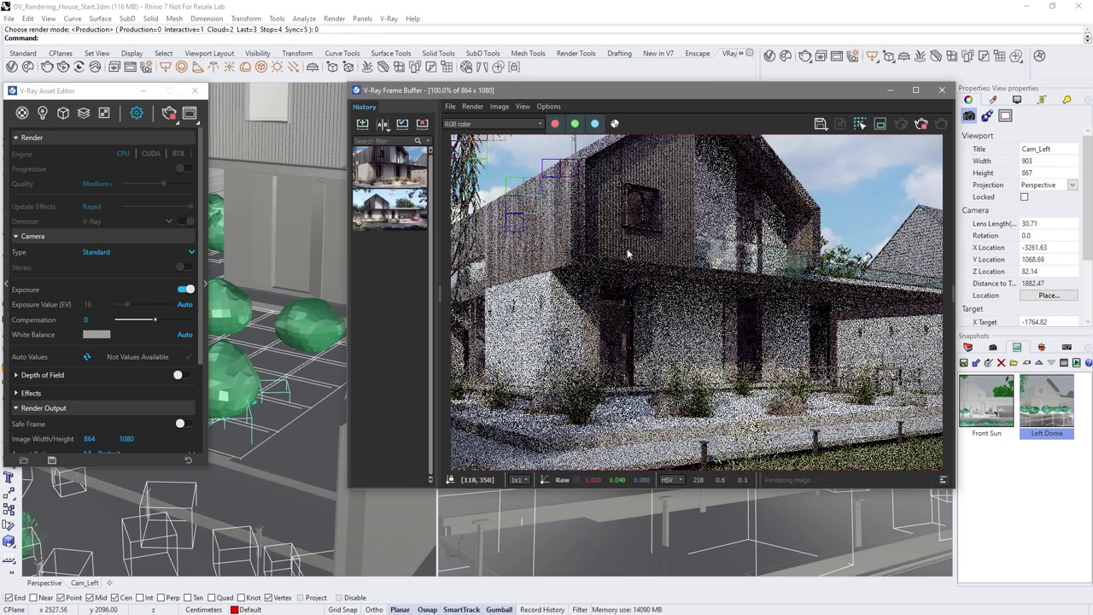
scroll(663, 310, "down", 3)
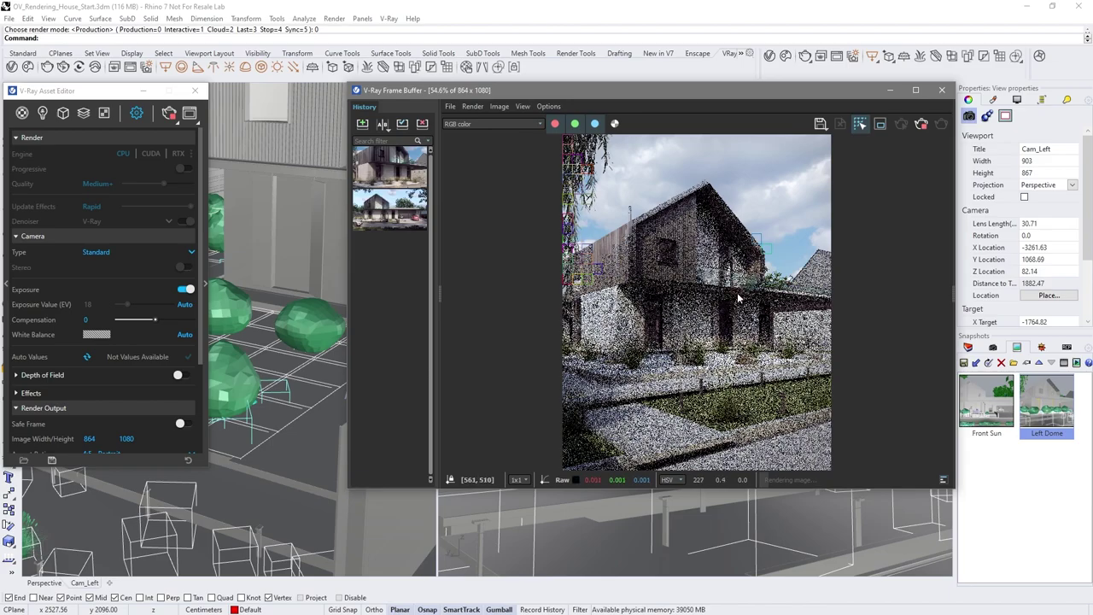
scroll(739, 298, "up", 3)
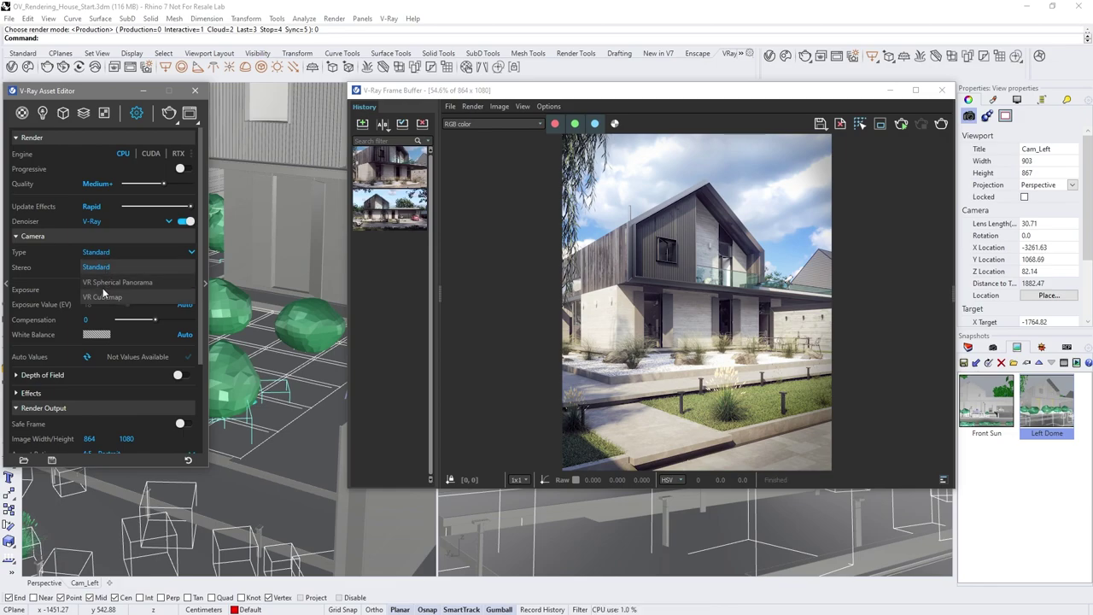
Make the camera a VR Spherical Panorama with a 4320 × 2160 output size.
left_click(103, 285)
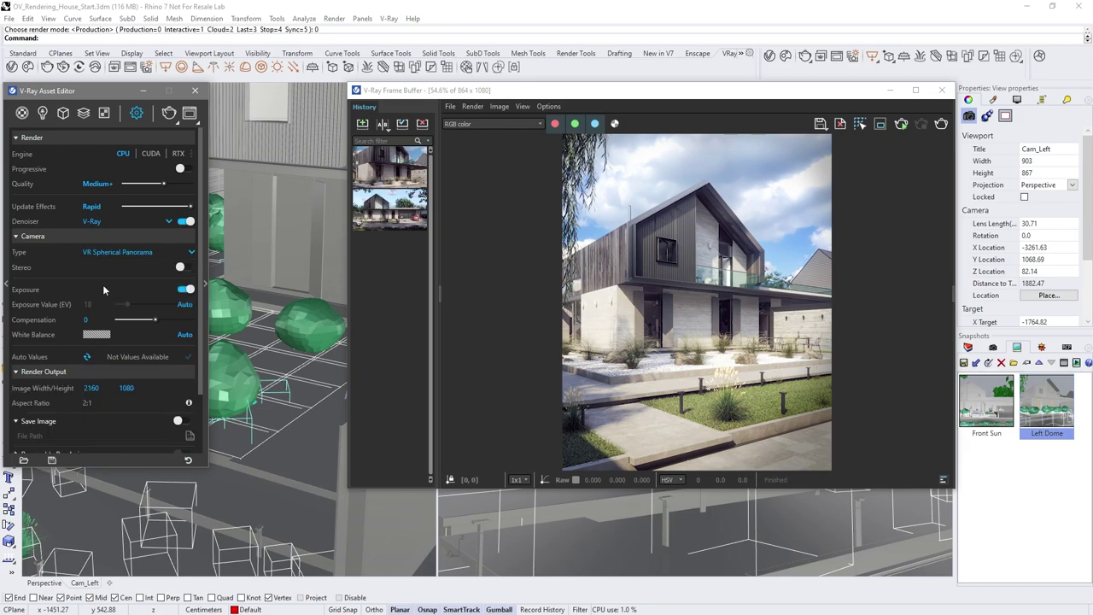
double_click(127, 388)
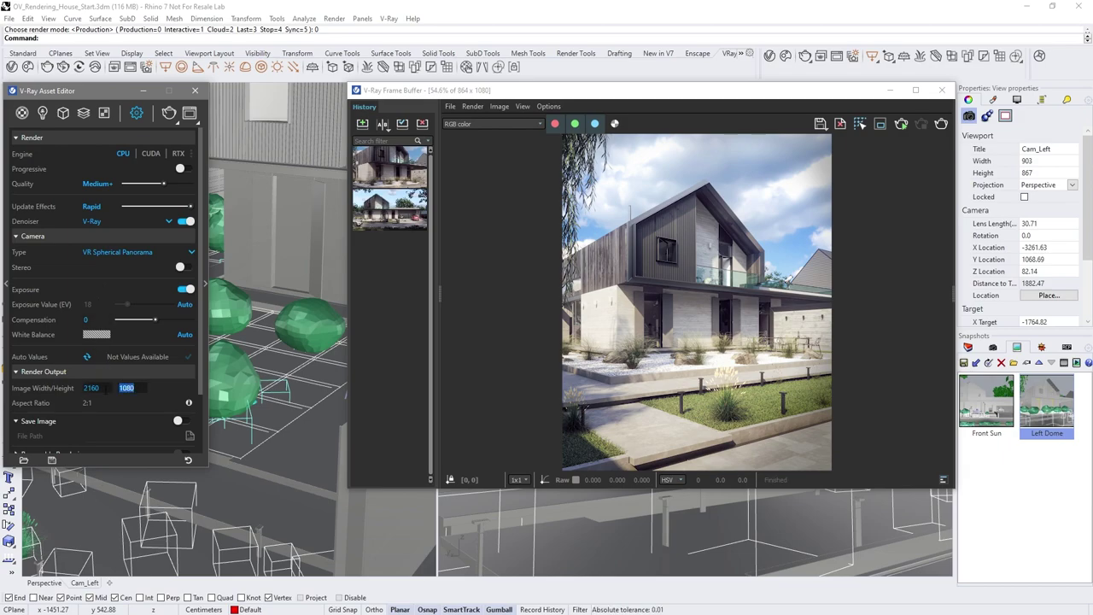
type("216")
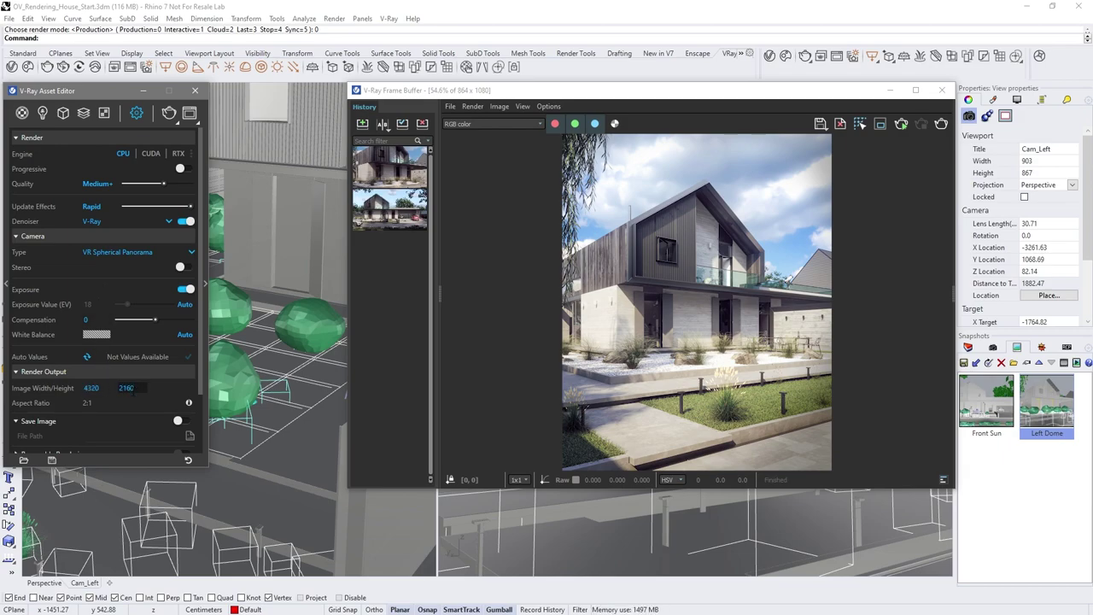
key("Return")
Restore the Cam_VR named view and collapse the Render Output rollout.
left_click(994, 348)
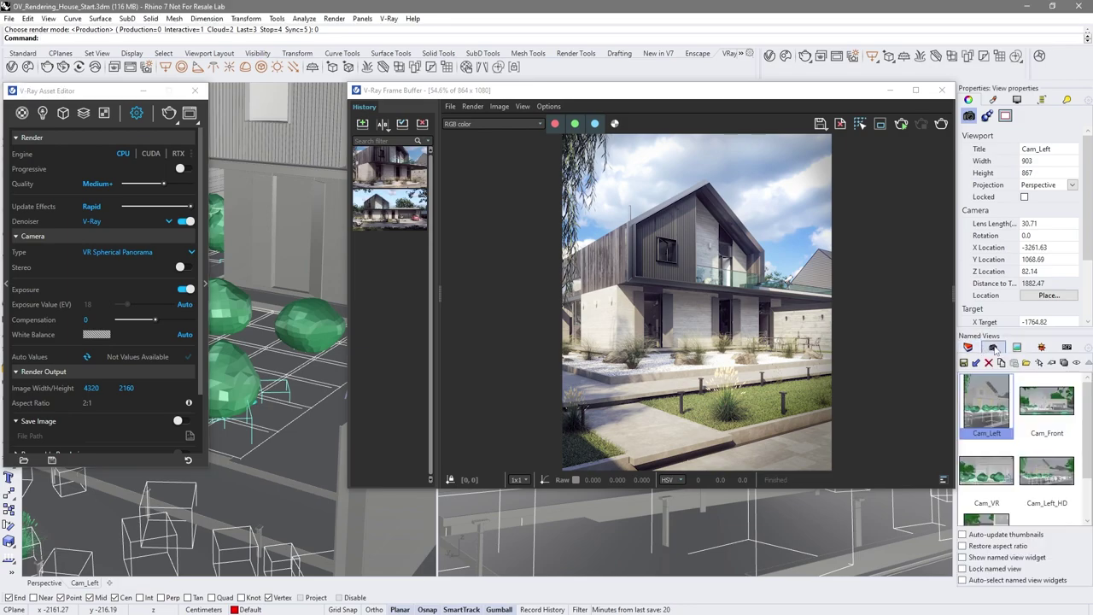
double_click(985, 472)
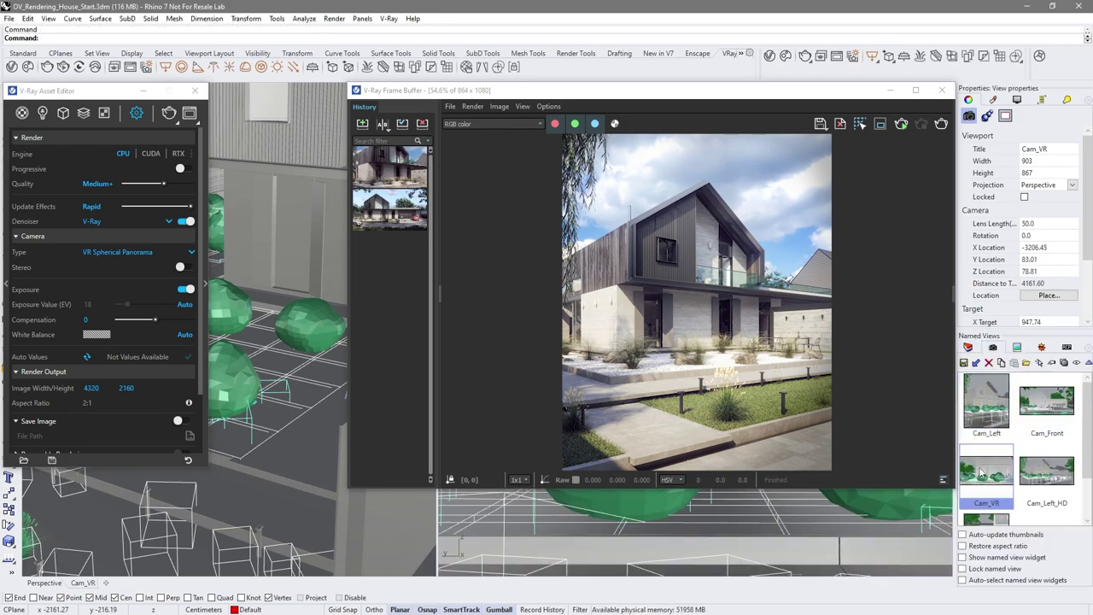
left_click(121, 371)
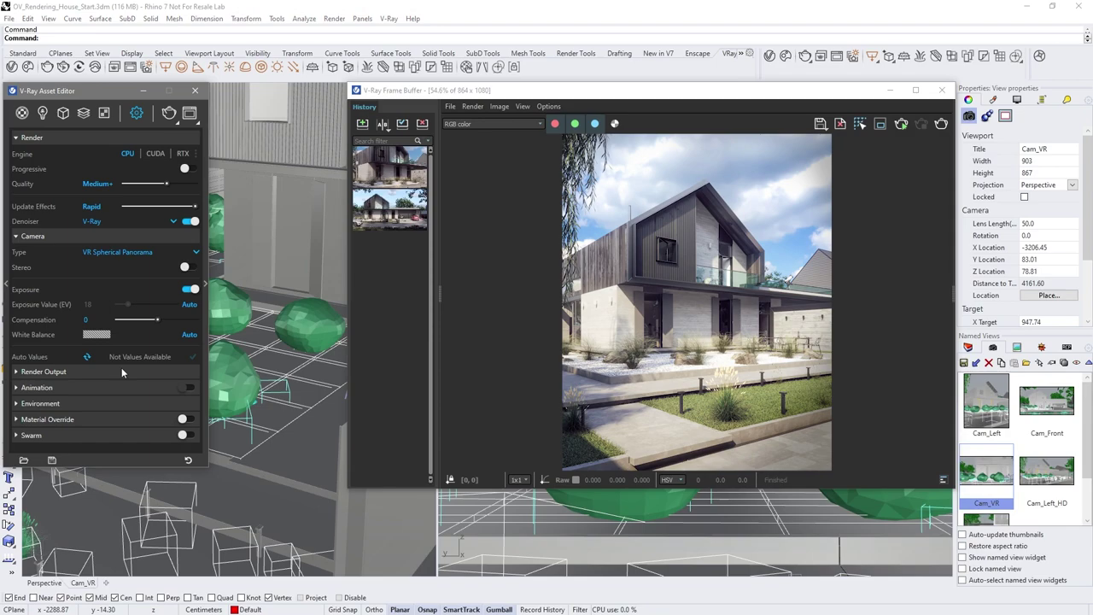
Turn on Swarm distributed rendering, limited to machines tagged Rendernode.
left_click(109, 433)
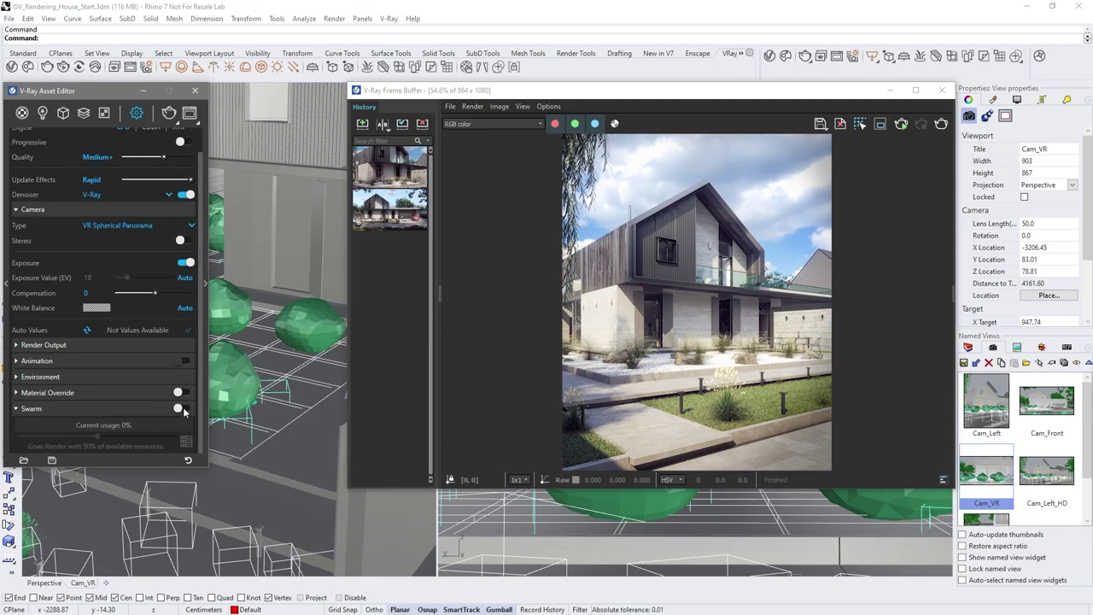
left_click(184, 409)
scroll(141, 402, "down", 1)
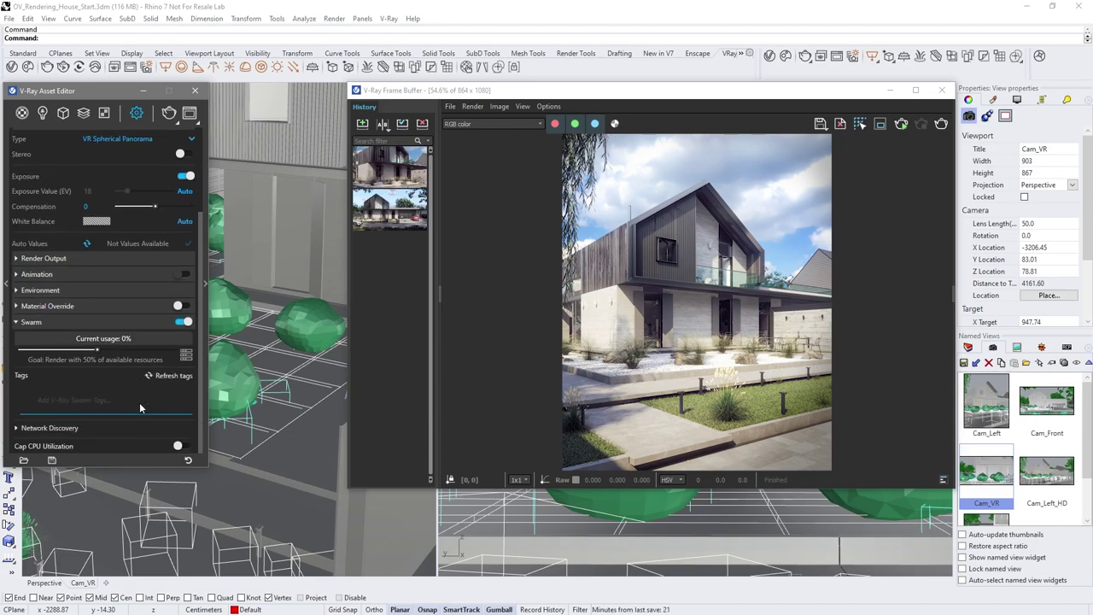
left_click(44, 400)
left_click(50, 363)
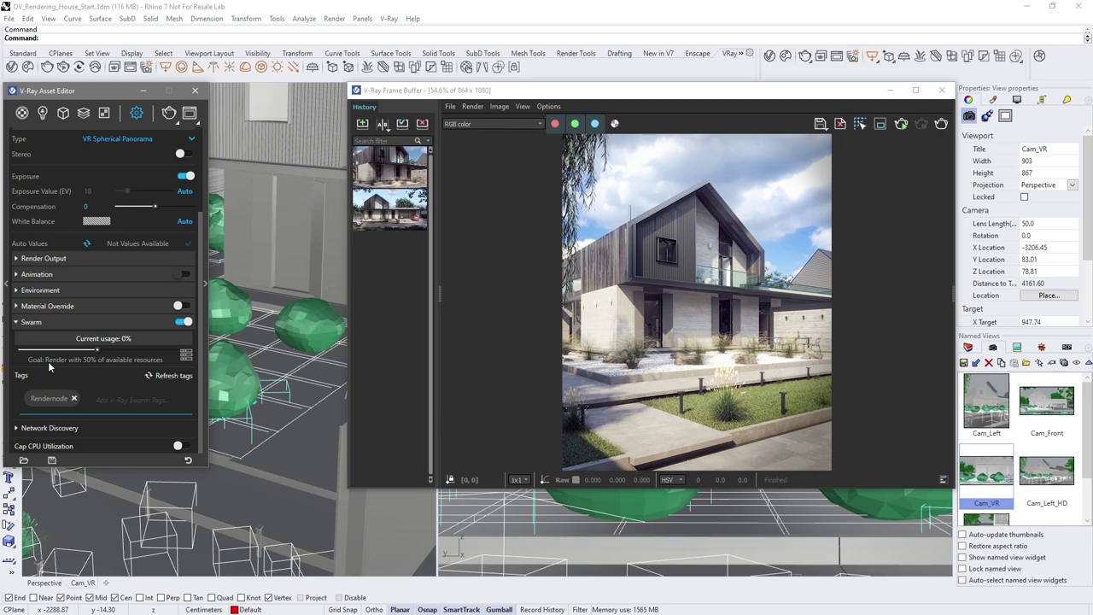
Render the 360° panorama with the Swarm goal raised to 100%.
left_click(169, 113)
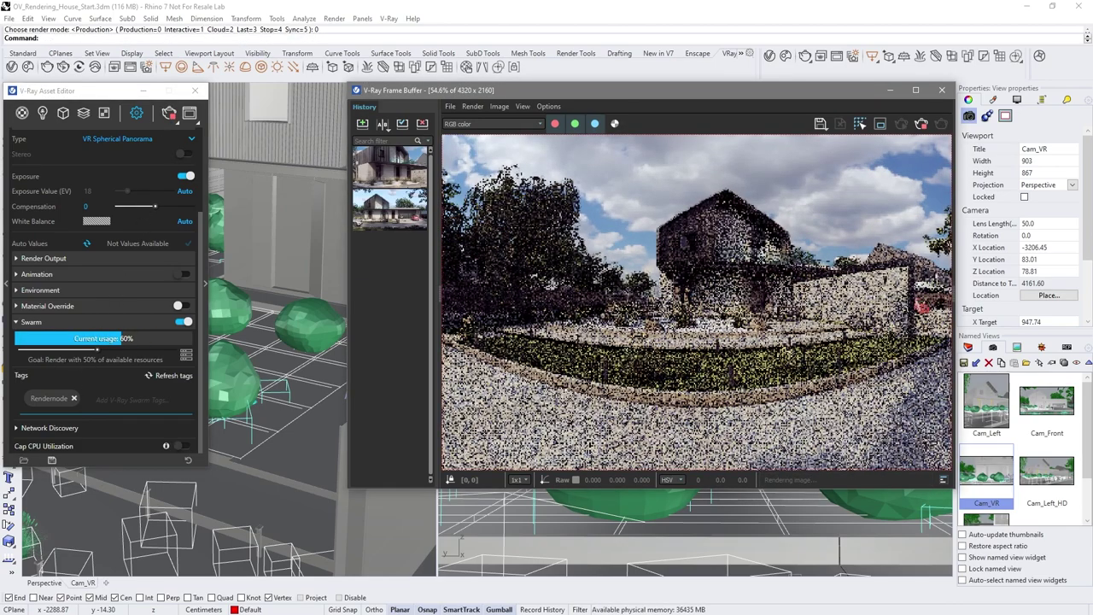
left_click_drag(97, 349, 175, 350)
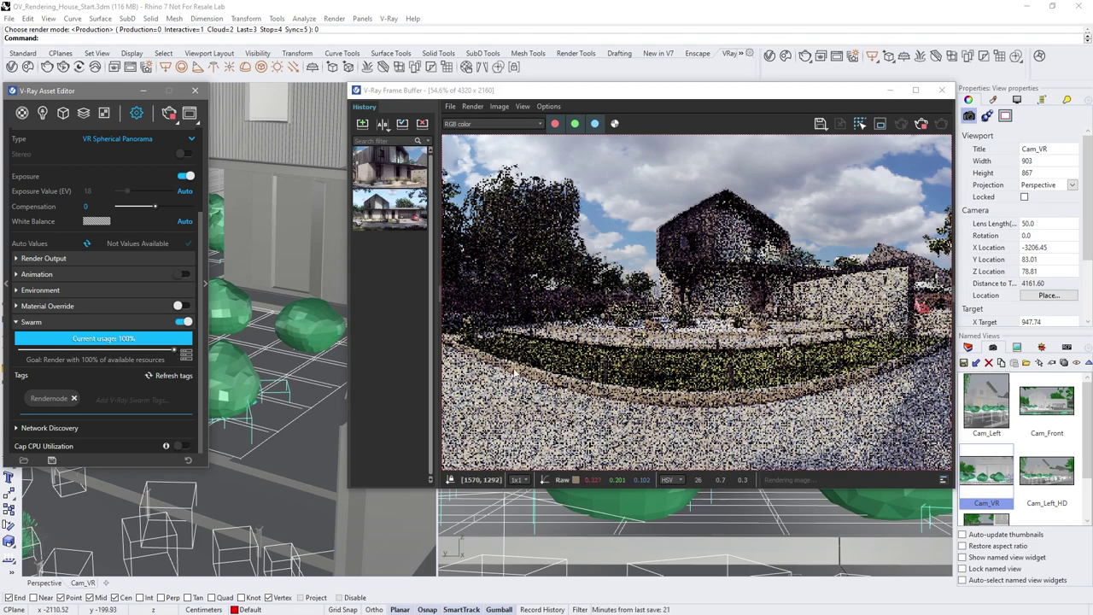
scroll(515, 373, "down", 5)
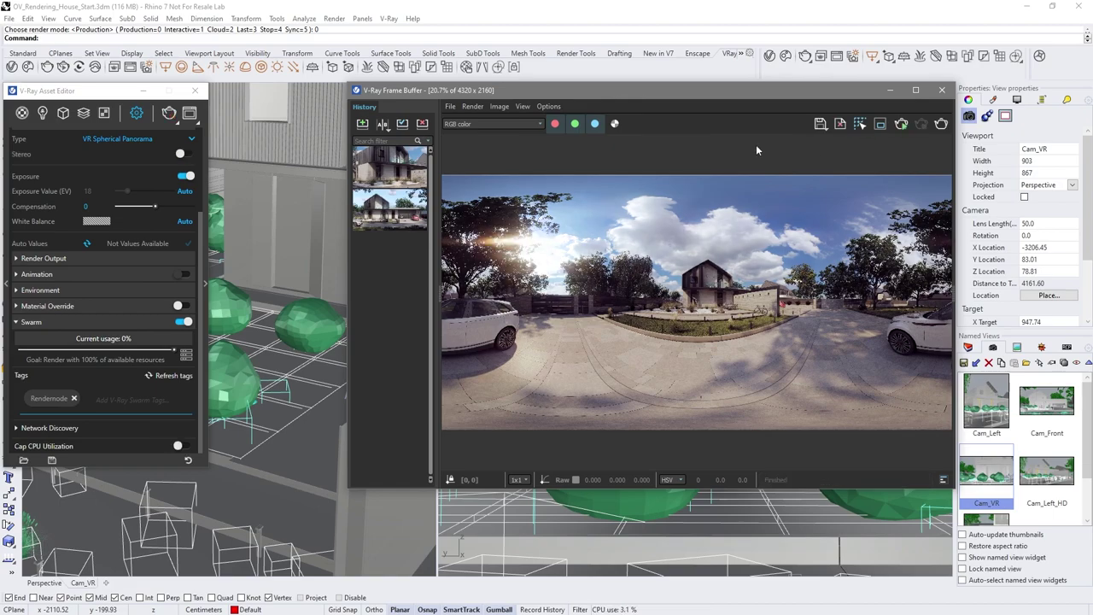
Save the panorama to VFB history, turn Swarm off, and briefly look around in Panorama View.
left_click(362, 124)
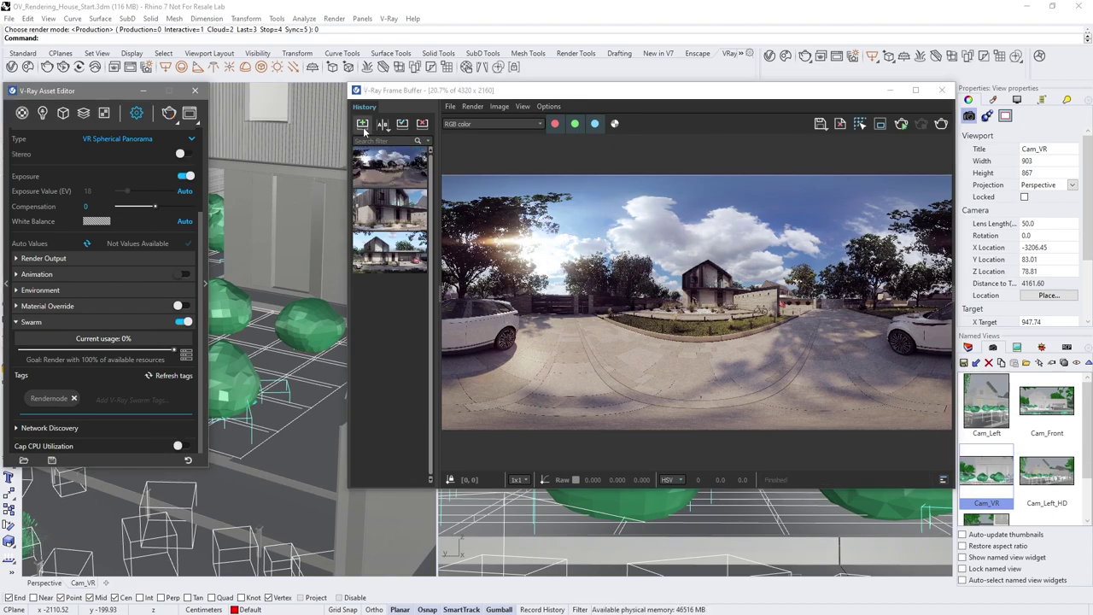
left_click(185, 322)
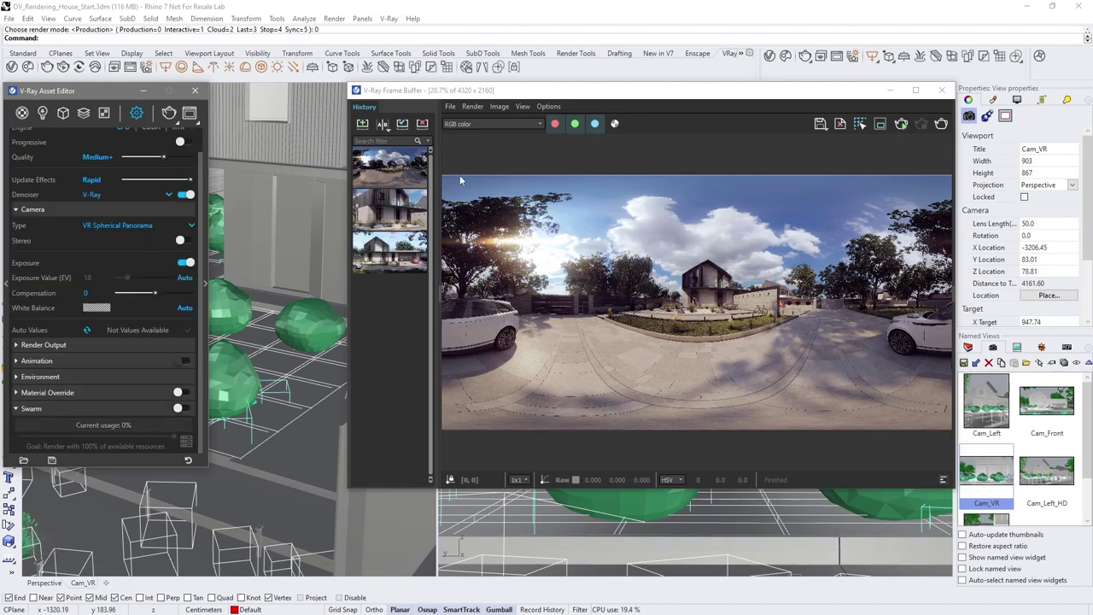
left_click(522, 106)
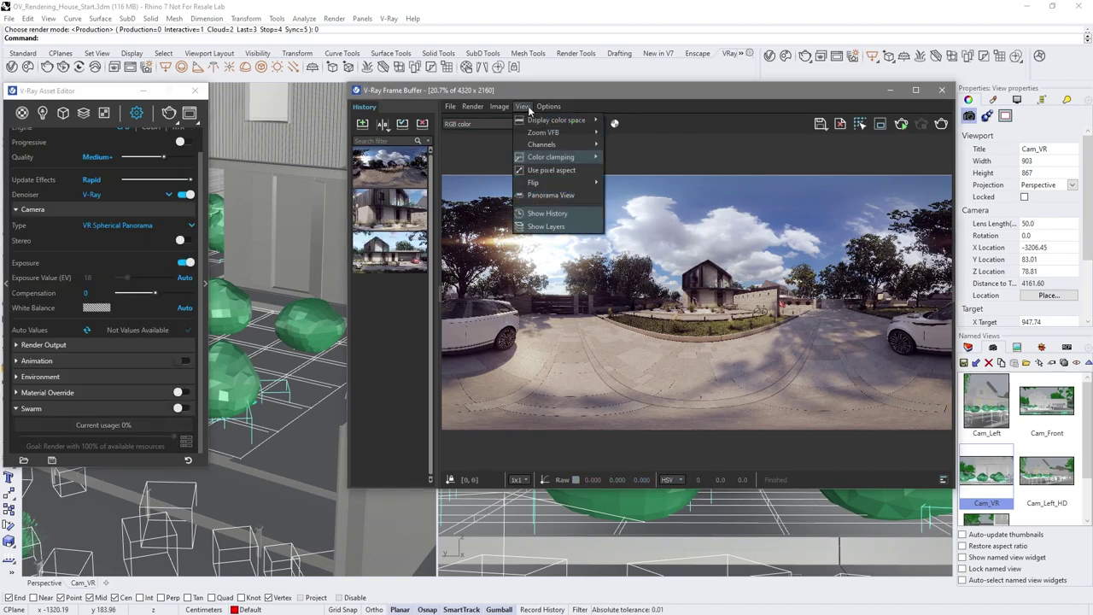
left_click(546, 197)
left_click_drag(683, 337, 358, 299)
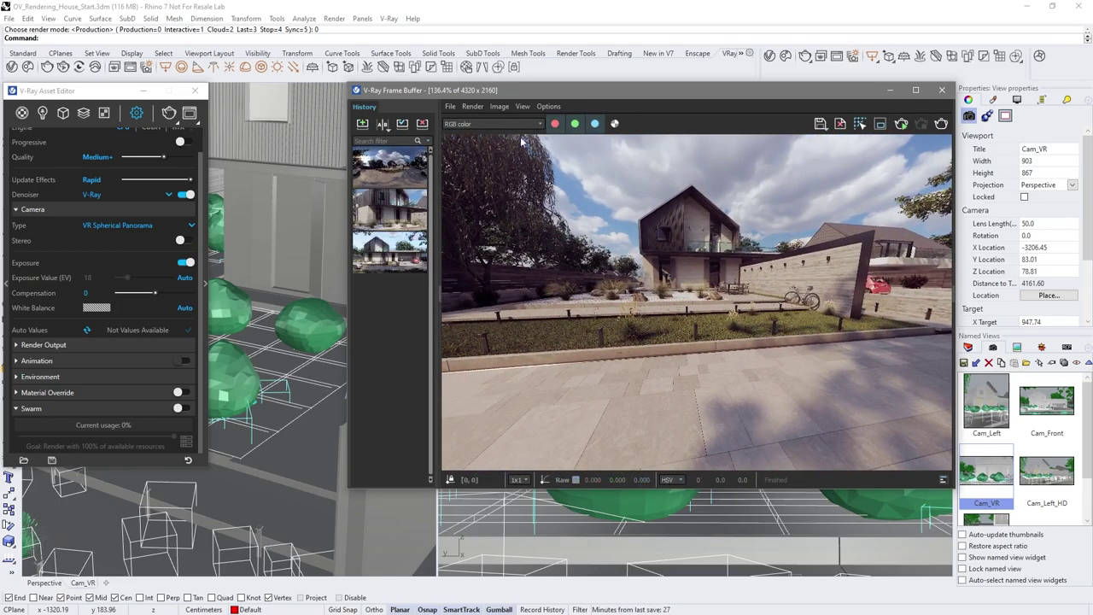
left_click(522, 106)
left_click(544, 203)
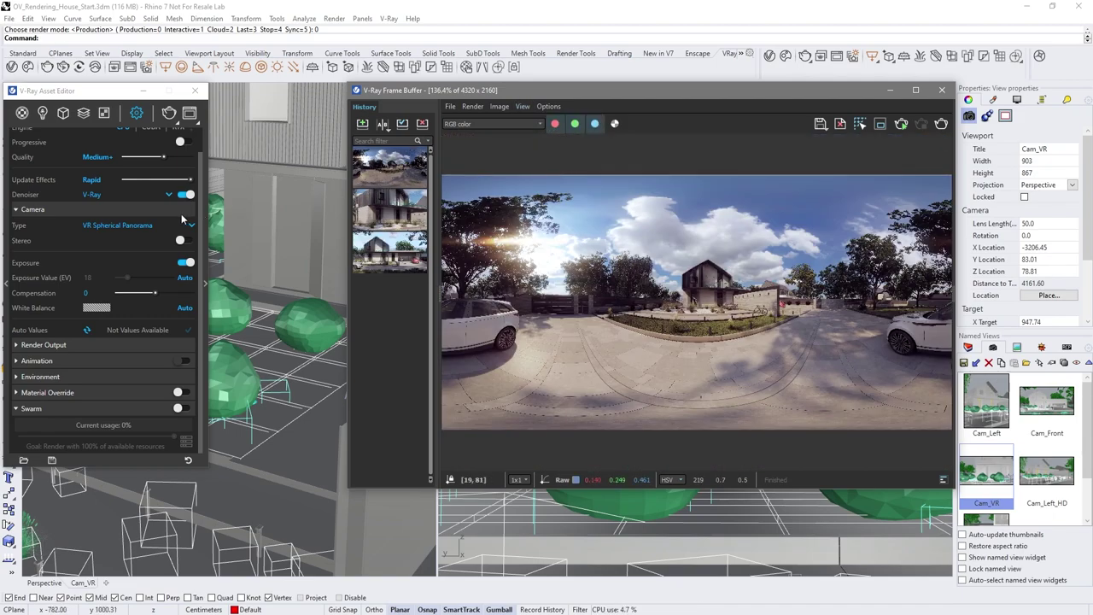
Switch to a Standard camera and render with the RTX engine in Progressive mode.
left_click(138, 225)
left_click(128, 238)
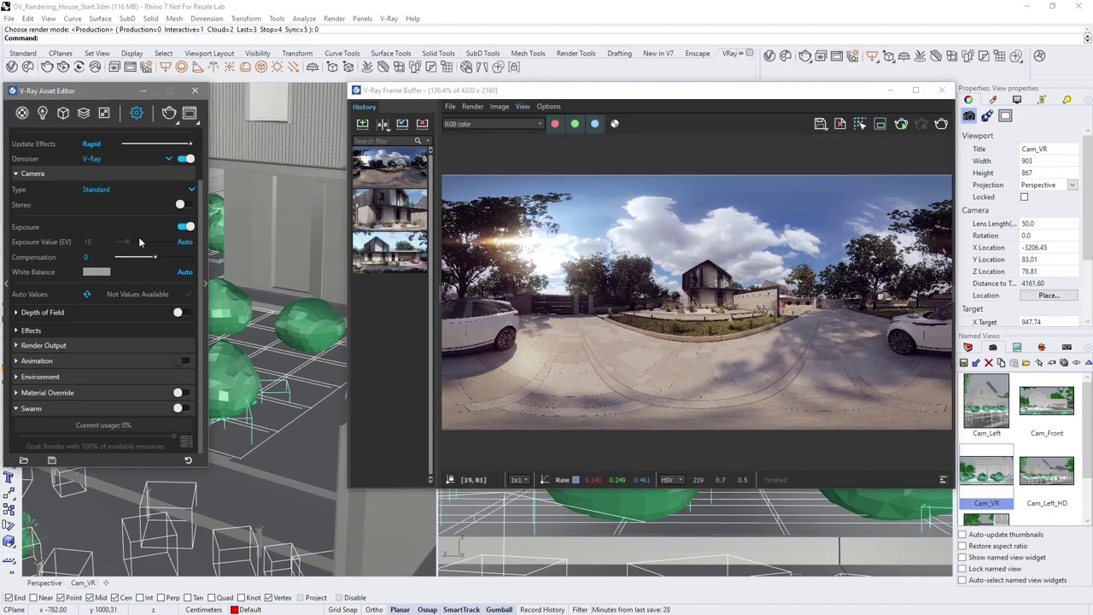
scroll(200, 258, "up", 2)
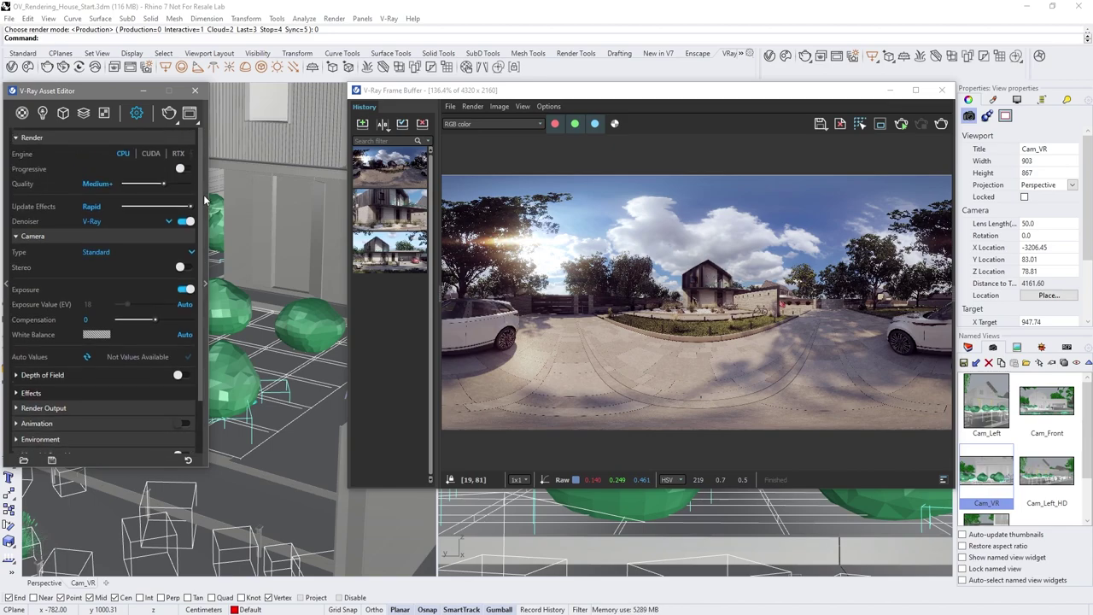
left_click(179, 154)
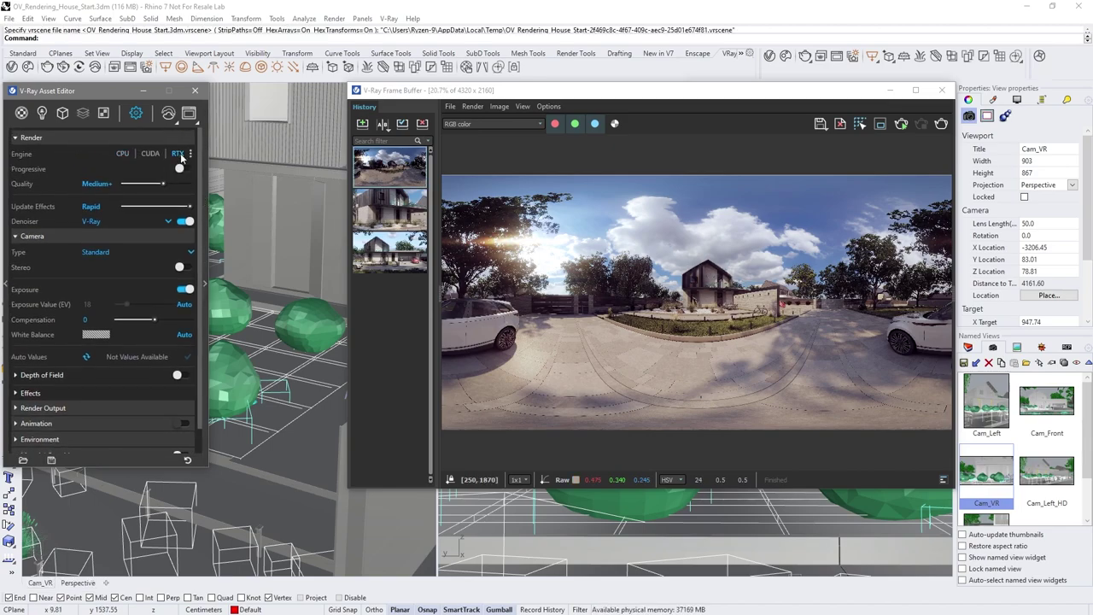
left_click(185, 169)
Set the render output aspect ratio to 16:9 Widescreen and show the Lights list.
left_click(84, 409)
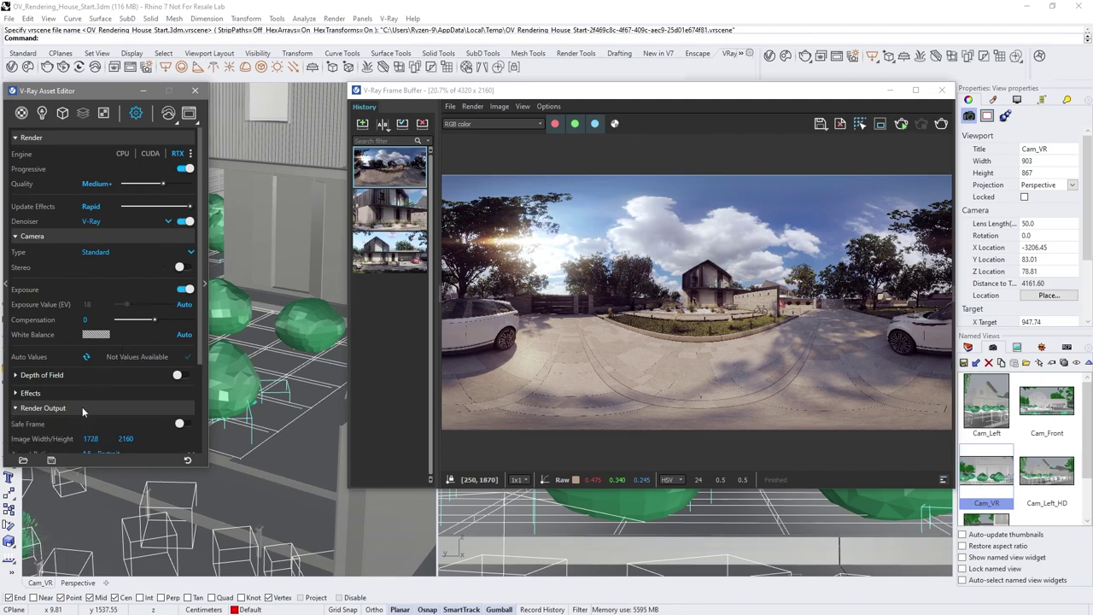
scroll(82, 407, "down", 1)
left_click(113, 395)
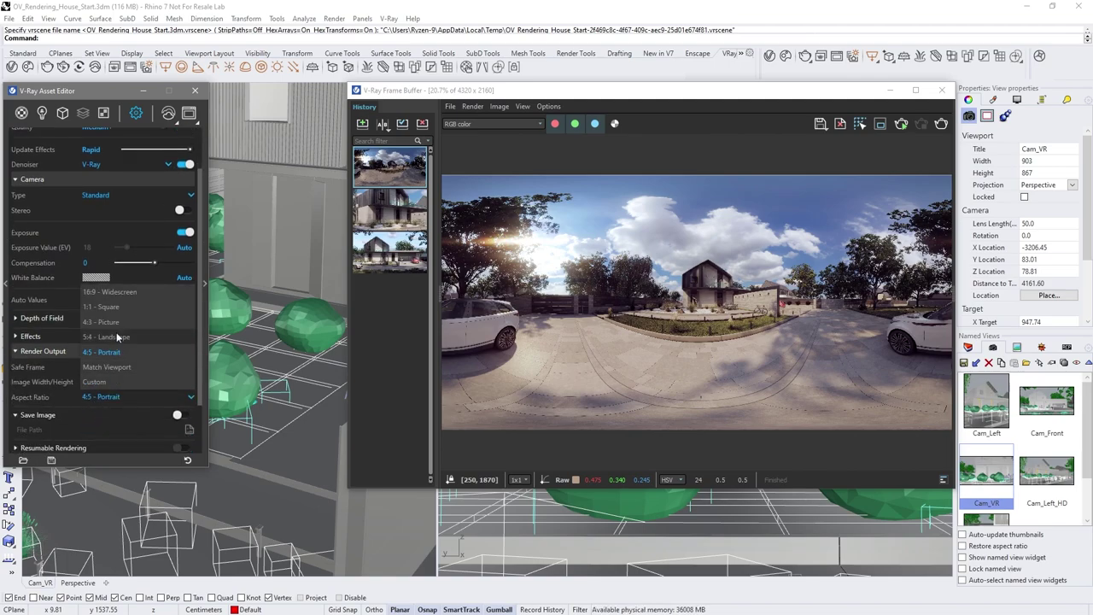
left_click(118, 292)
left_click(124, 382)
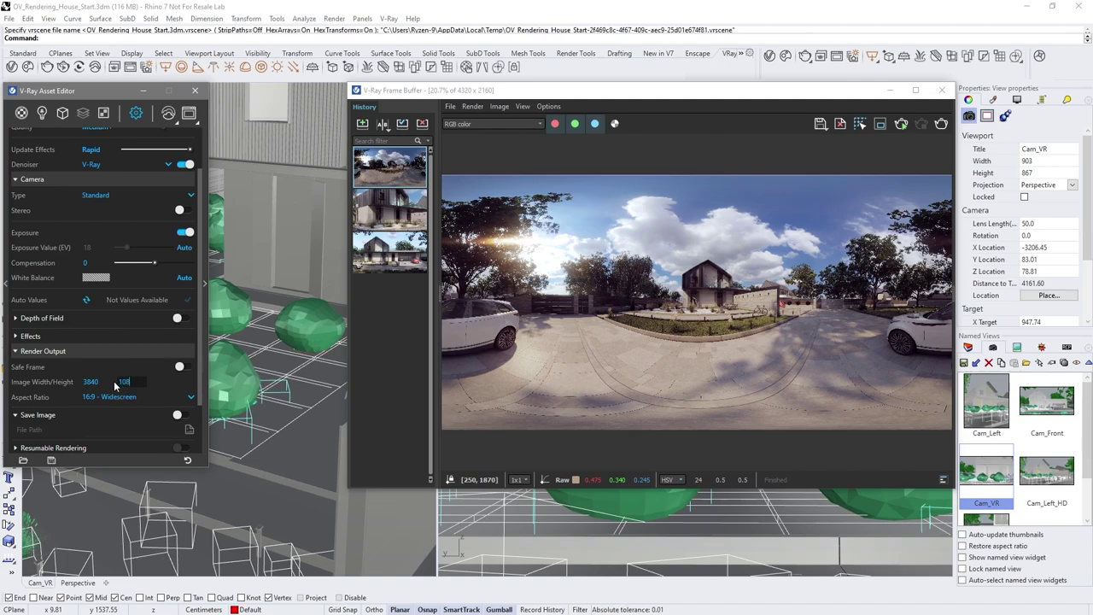
left_click(42, 114)
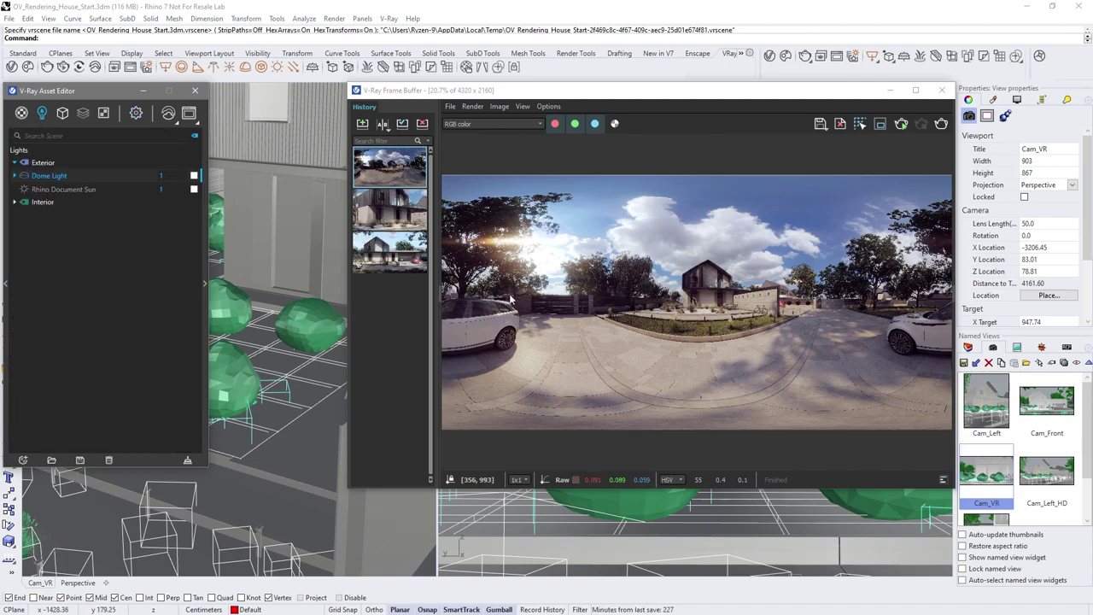
From the Cam_Front view, save over the existing 'Font Sun' snapshot, keeping its name.
double_click(1046, 403)
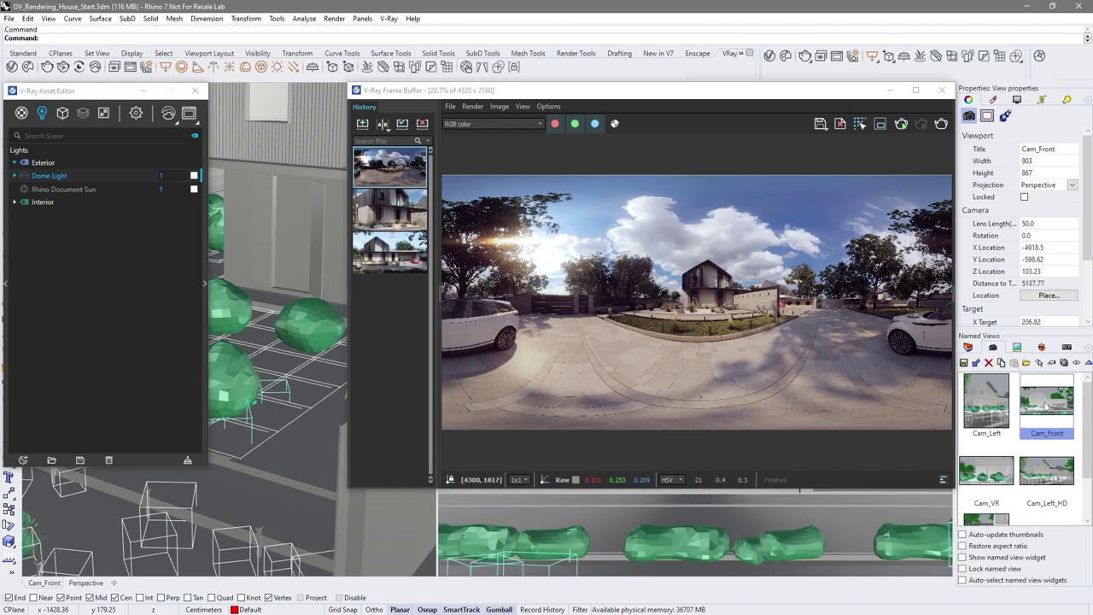
left_click(1016, 347)
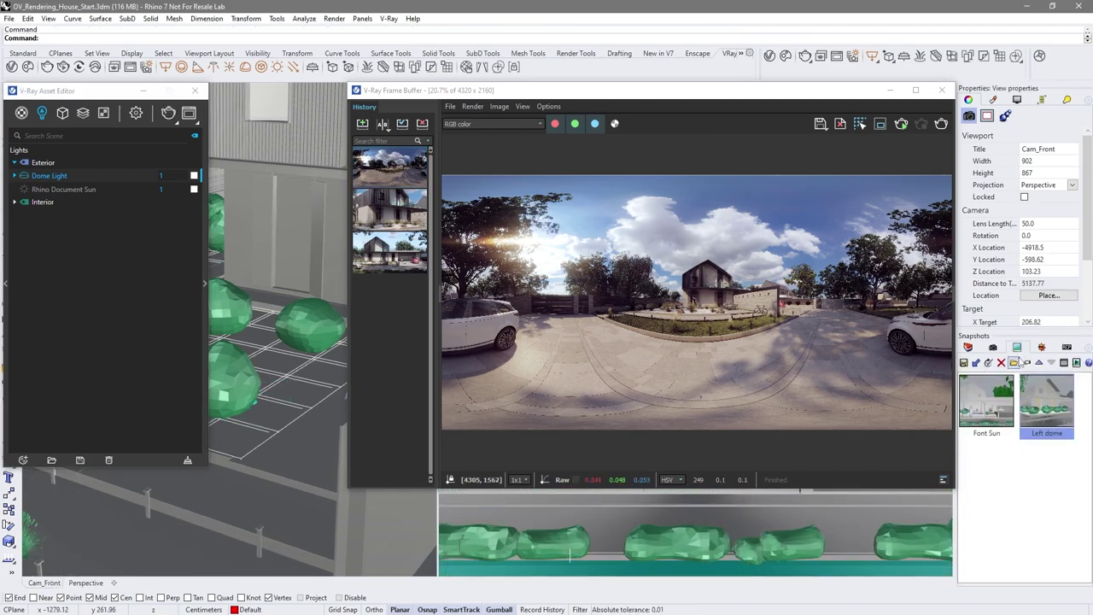
left_click(998, 395)
left_click(964, 362)
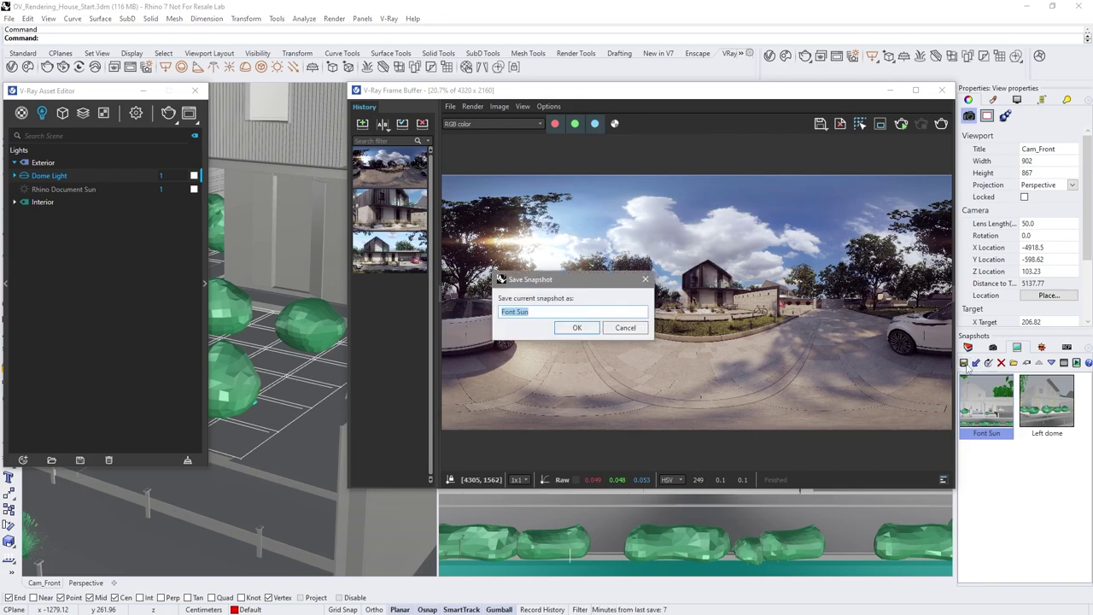
left_click(568, 329)
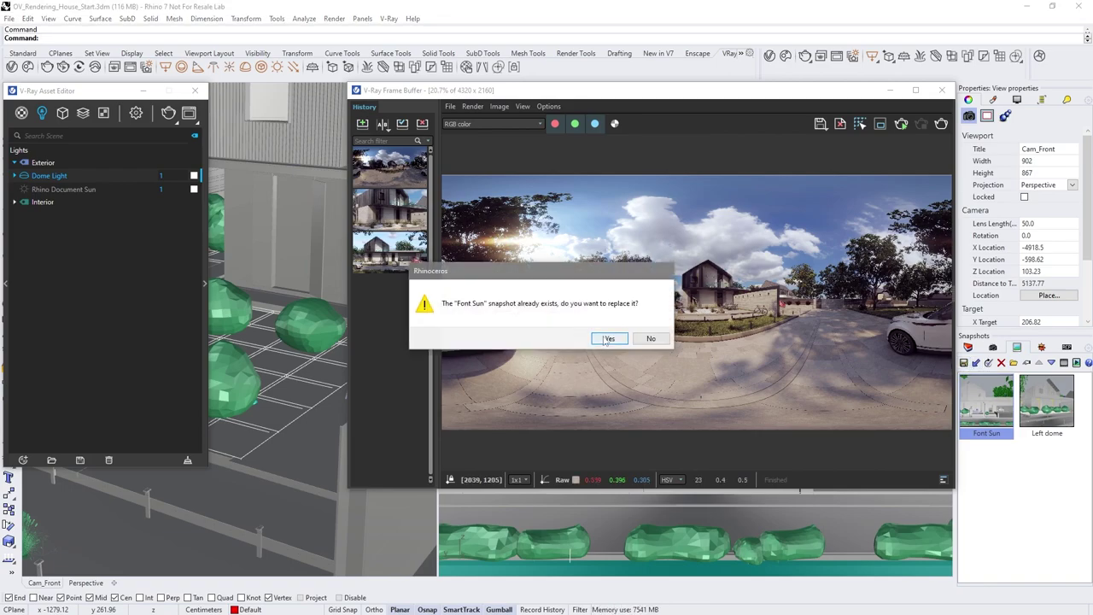
left_click(604, 339)
left_click(193, 512)
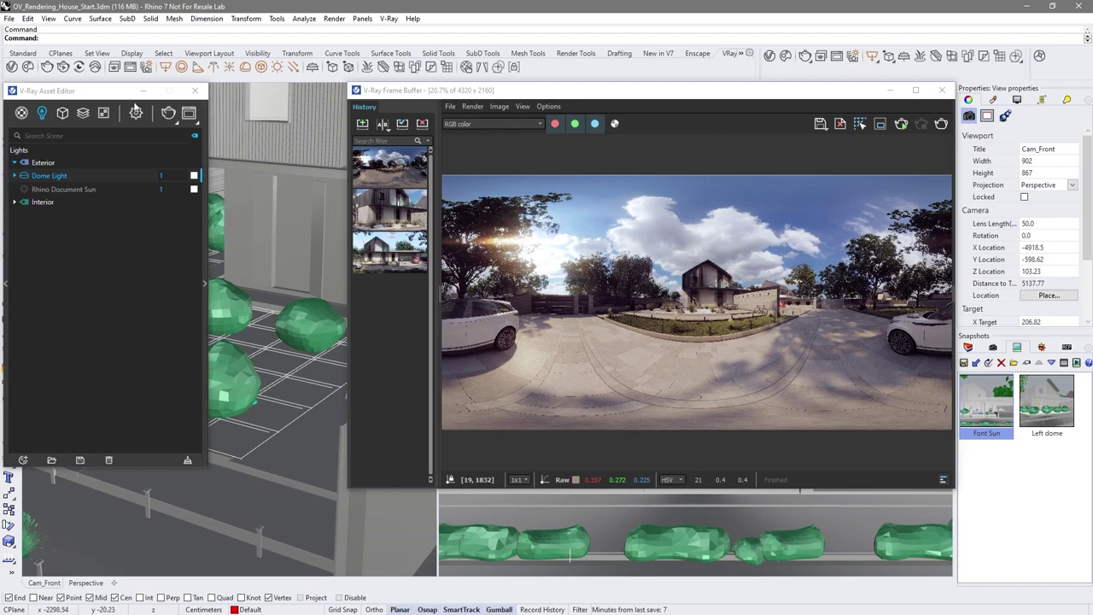
Batch render only Front Sun and Left Dome, unchecking Cam_Front through Animation.
left_click(113, 67)
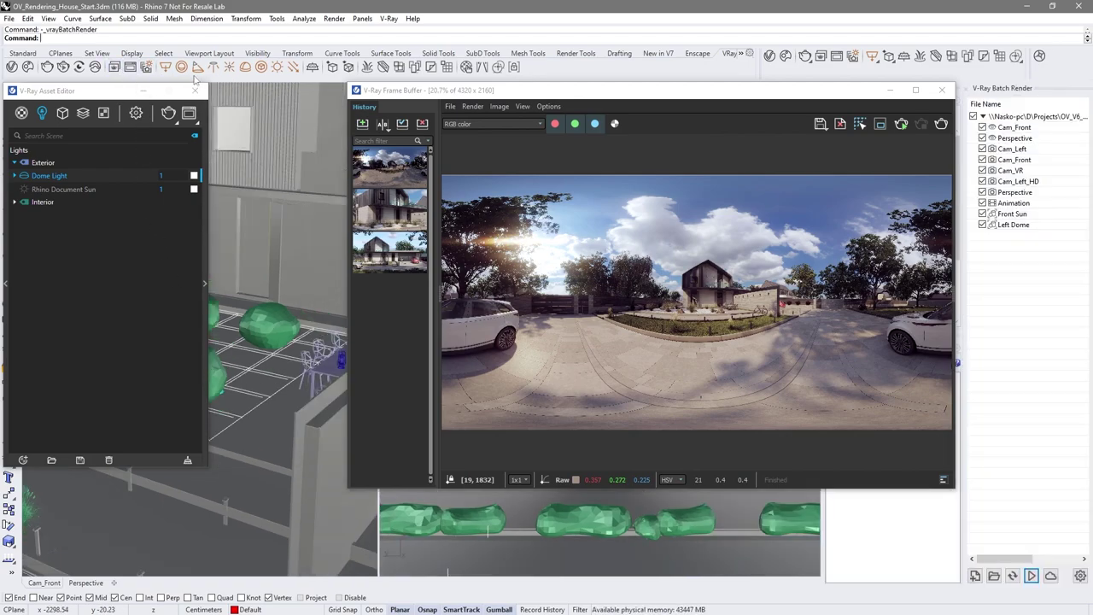
left_click(1025, 128)
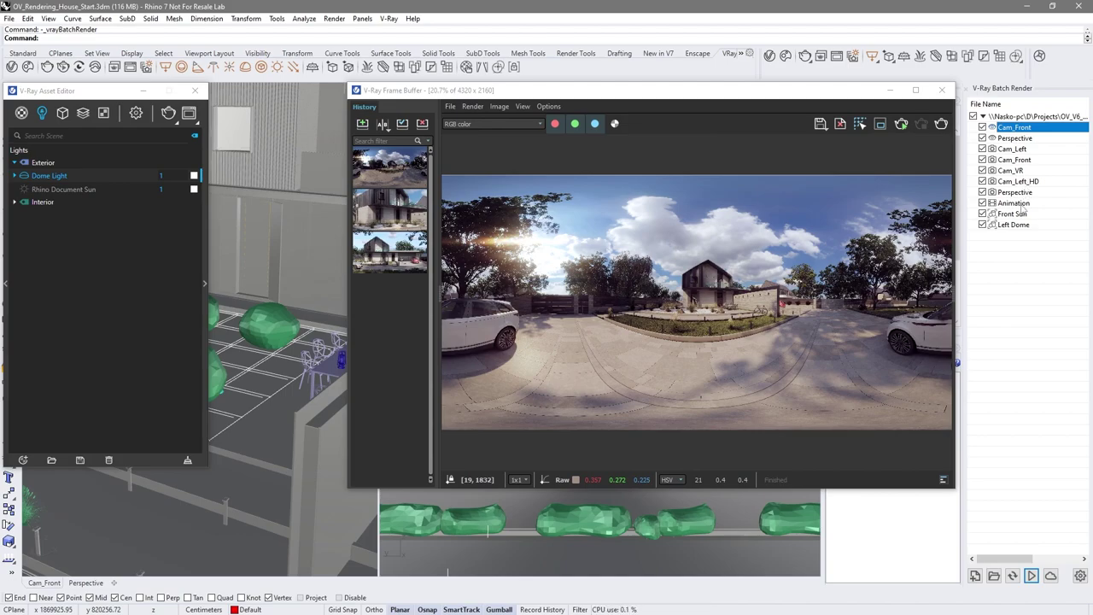
left_click(1021, 204, "shift")
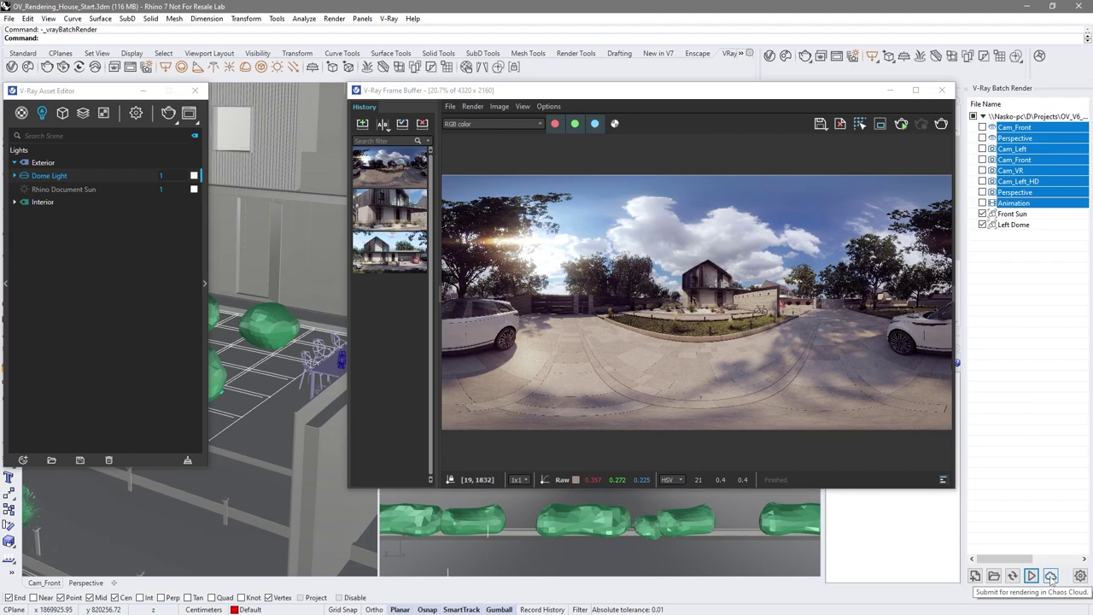
left_click(1051, 576)
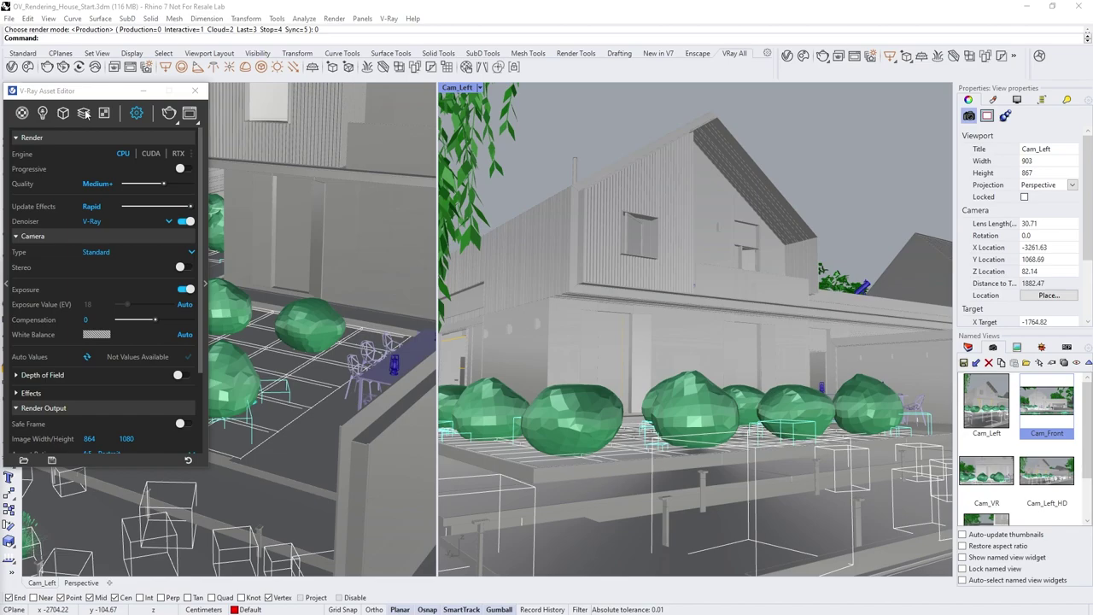
From the Render Elements dropdown, add Cryptomatte, Light Mix and Back to Beauty.
left_click(85, 114)
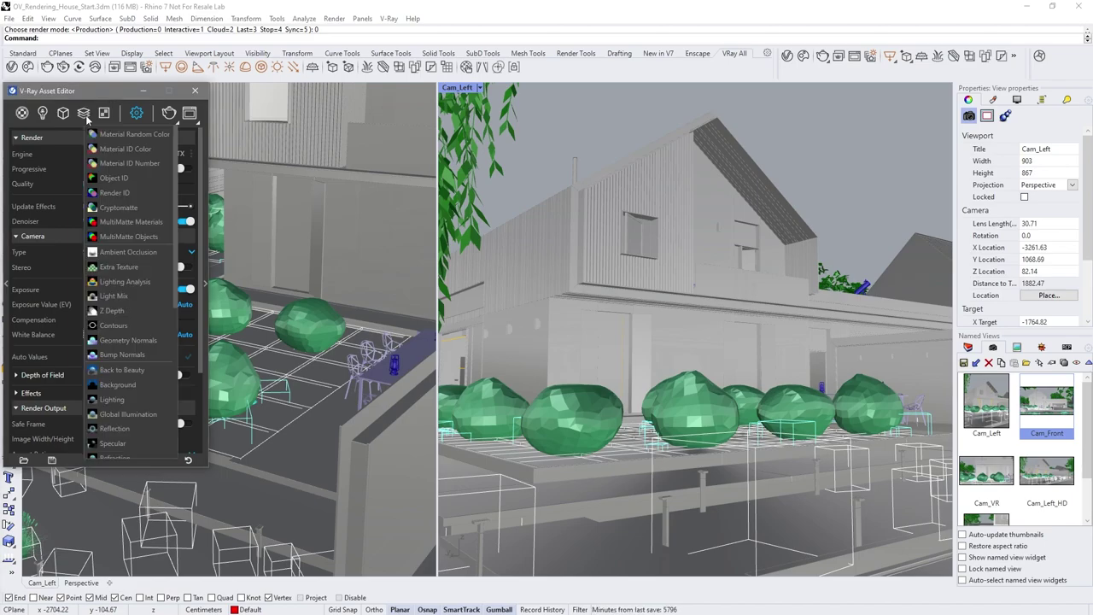
left_click(117, 211)
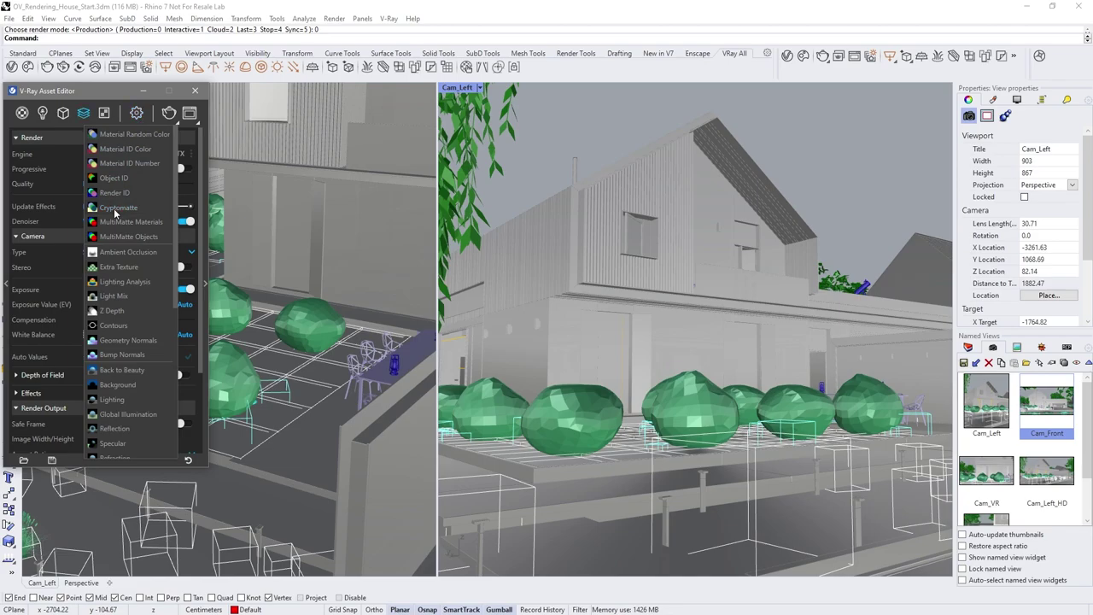
left_click(112, 298)
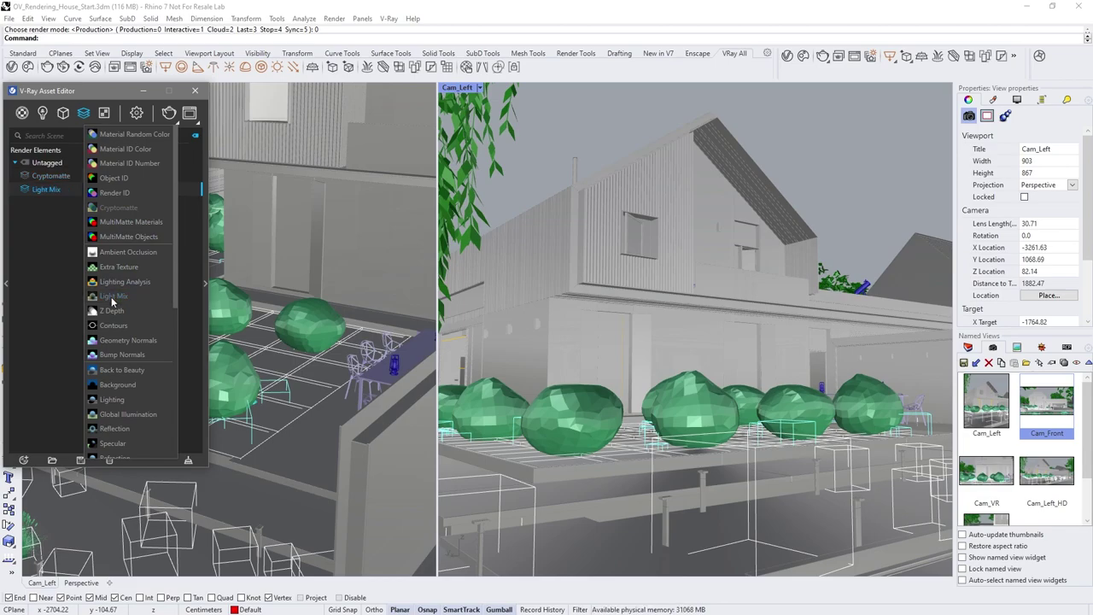
left_click(110, 371)
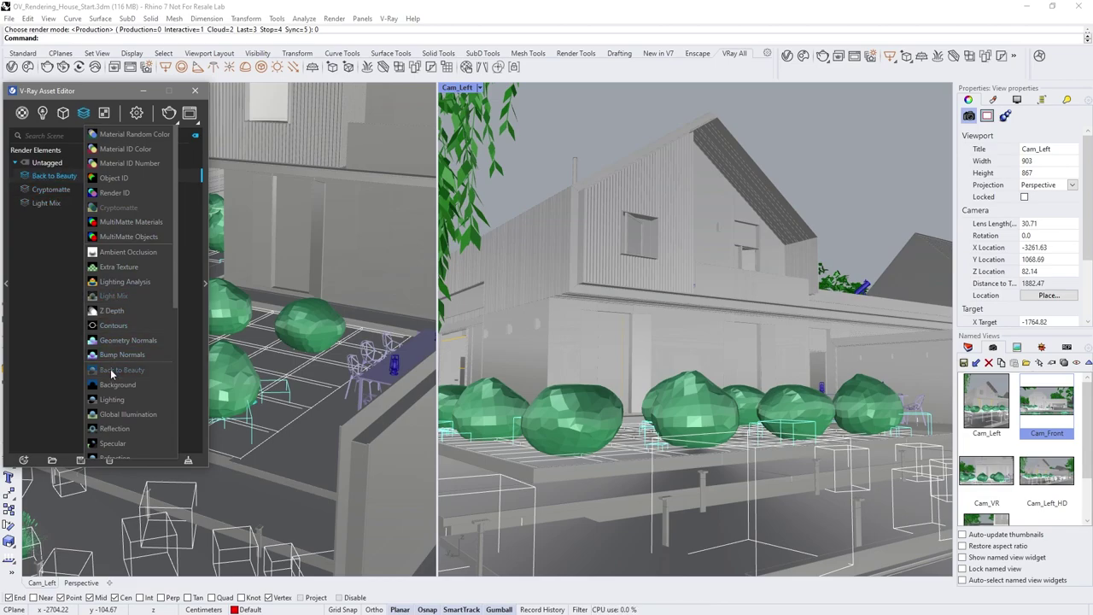
Enable Save Image in Render Output, writing png files to the project's Rendering folder.
left_click(136, 114)
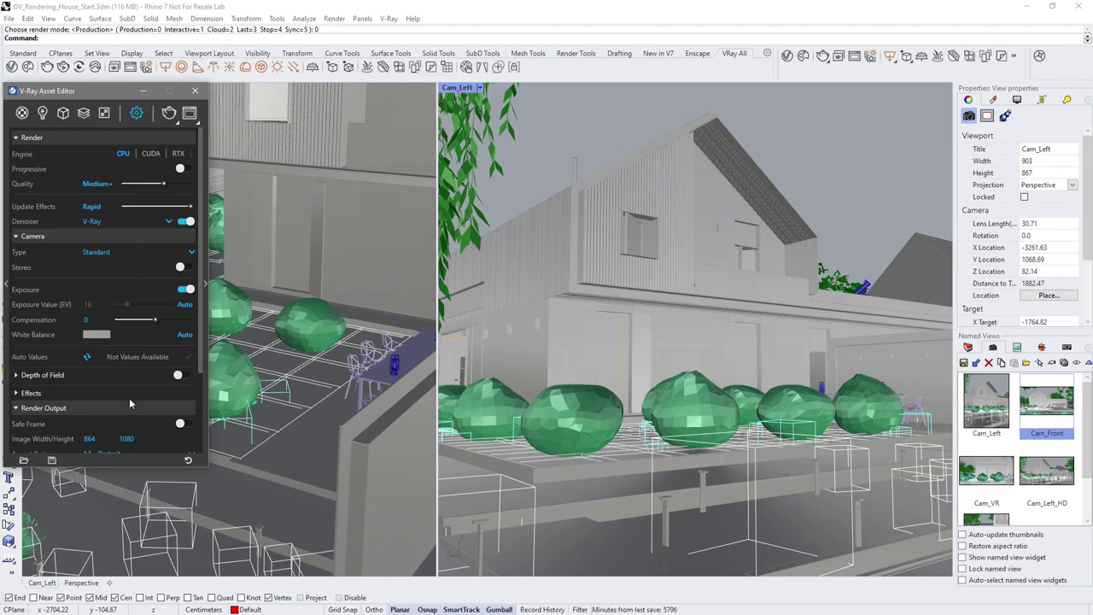
scroll(128, 409, "down", 1)
left_click(182, 415)
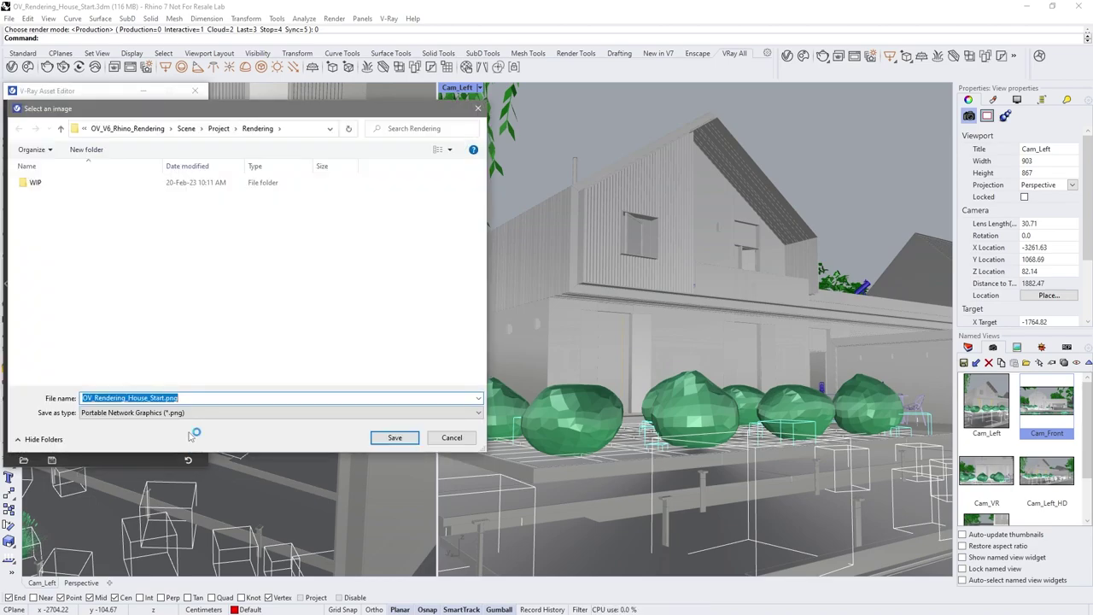
left_click(392, 439)
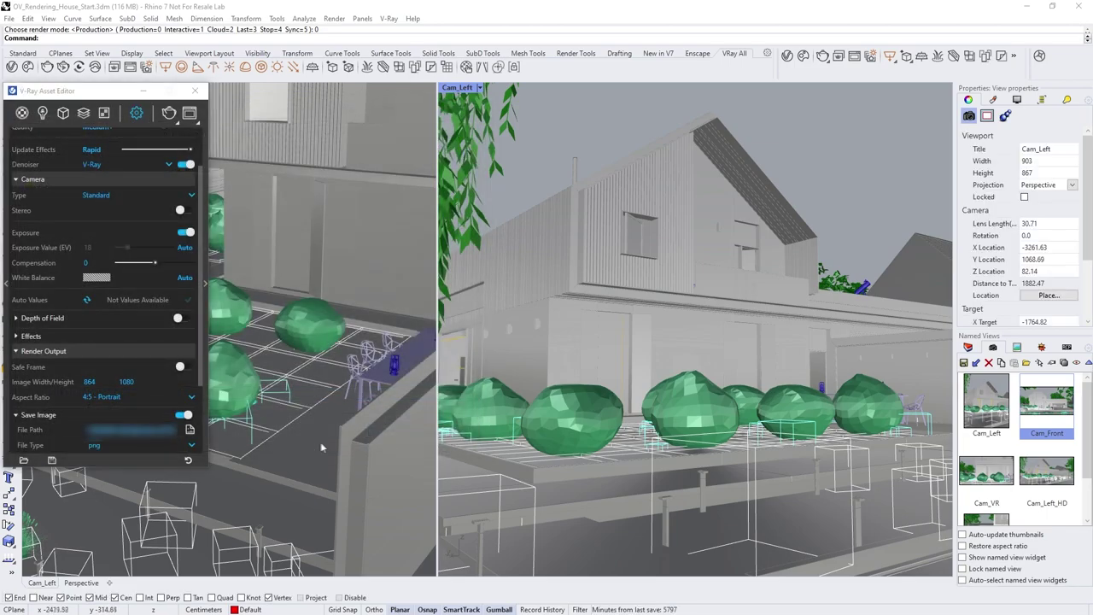
left_click(192, 445)
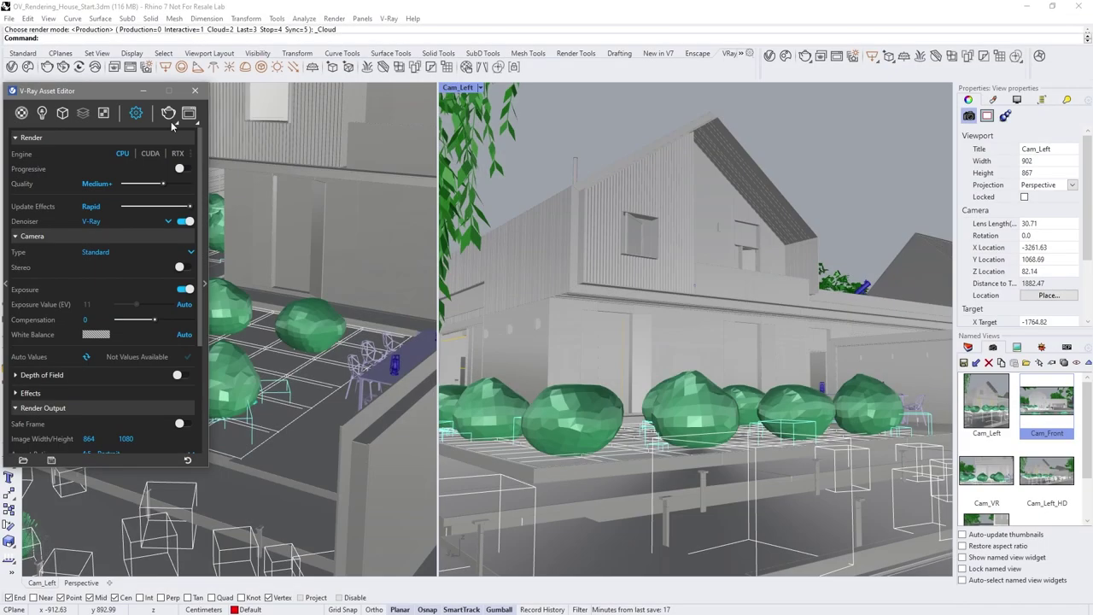
left_click(172, 125)
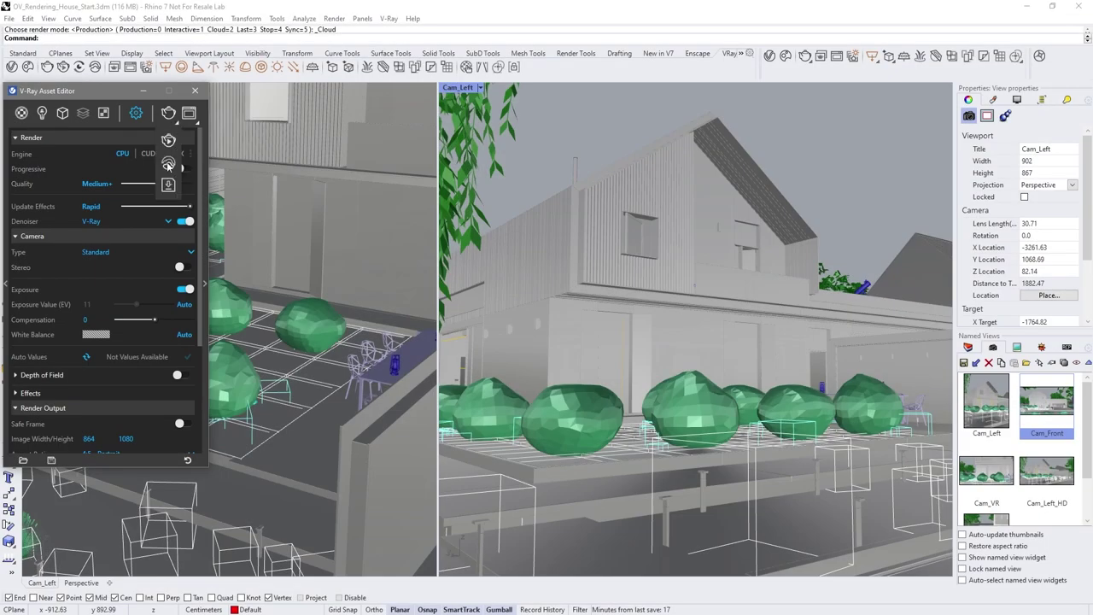
Submit the scene to Chaos Cloud in new project OV_Rendering_House_Start at 1080 × 1350.
left_click(168, 165)
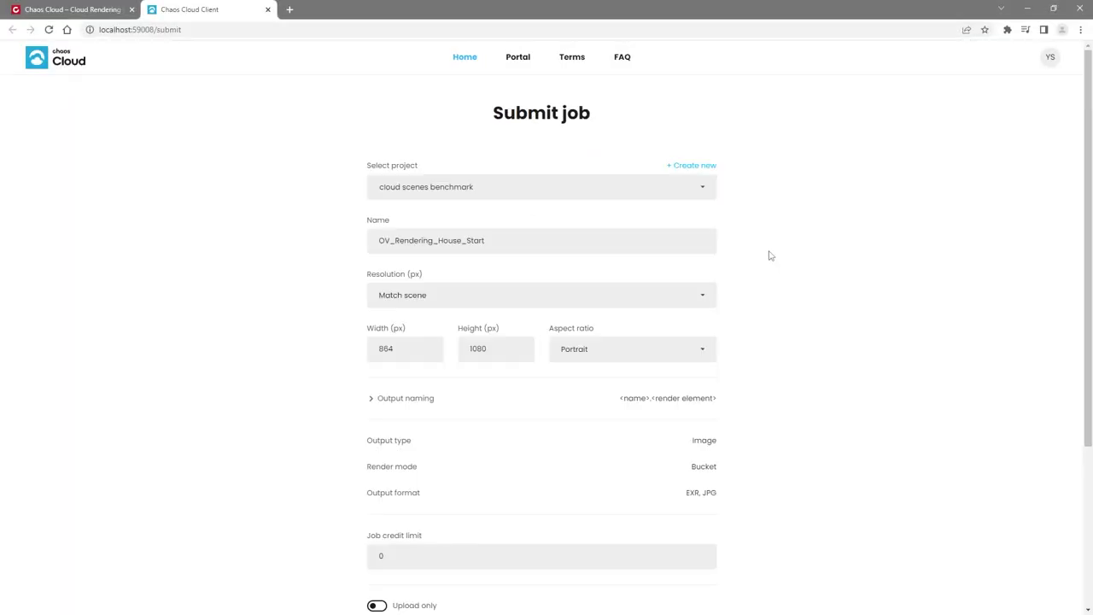
left_click(703, 166)
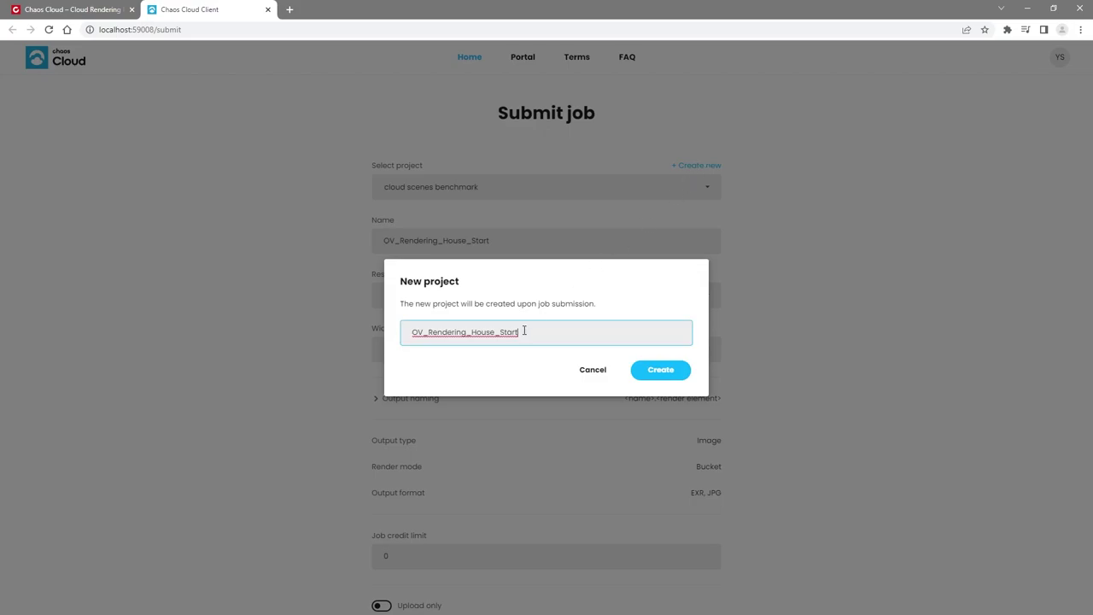
left_click(654, 376)
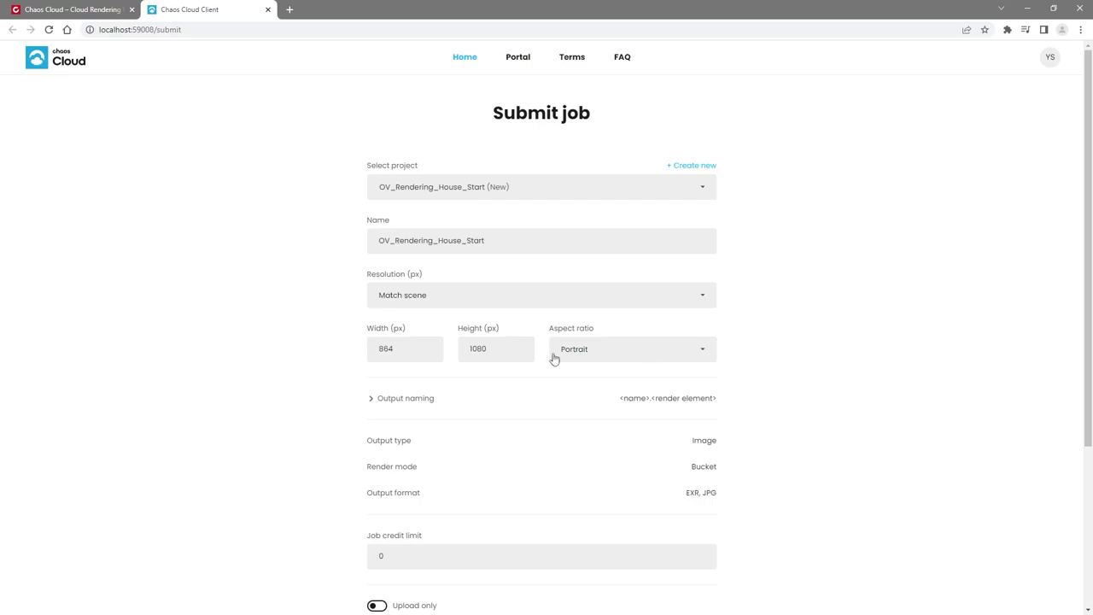
left_click_drag(413, 350, 366, 348)
type("1080")
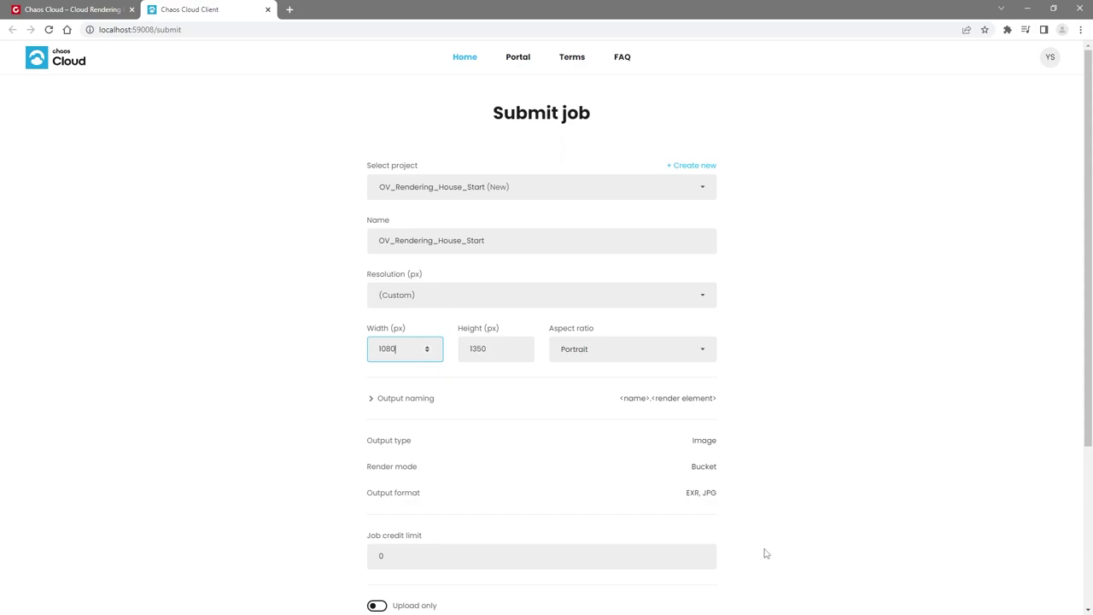
scroll(766, 554, "down", 5)
left_click(576, 545)
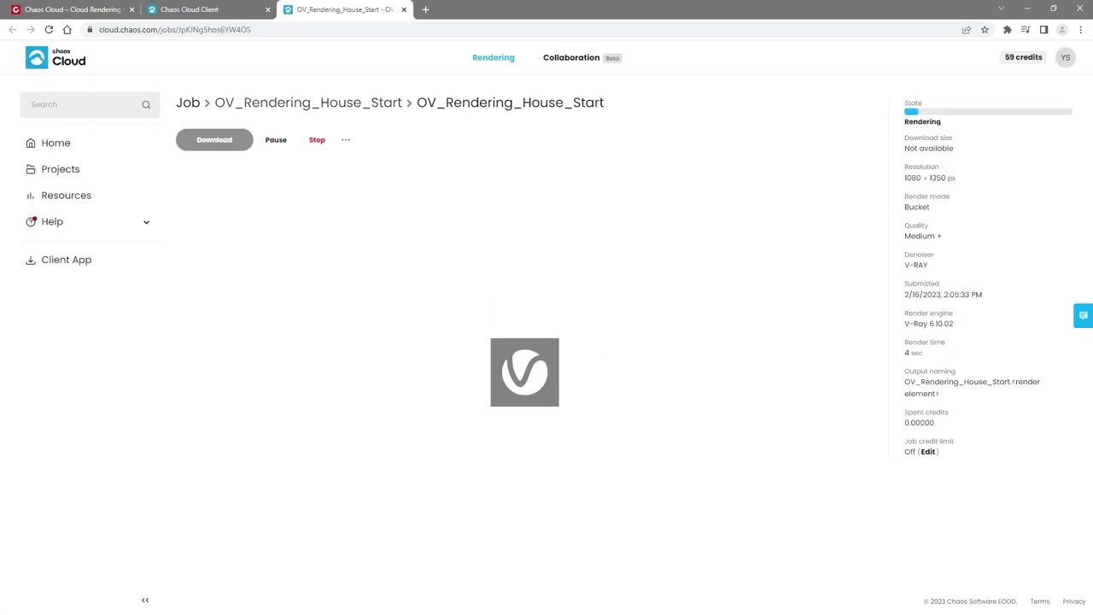
Browse Chaos Cloud's recent jobs, projects list and remaining credits.
left_click(52, 151)
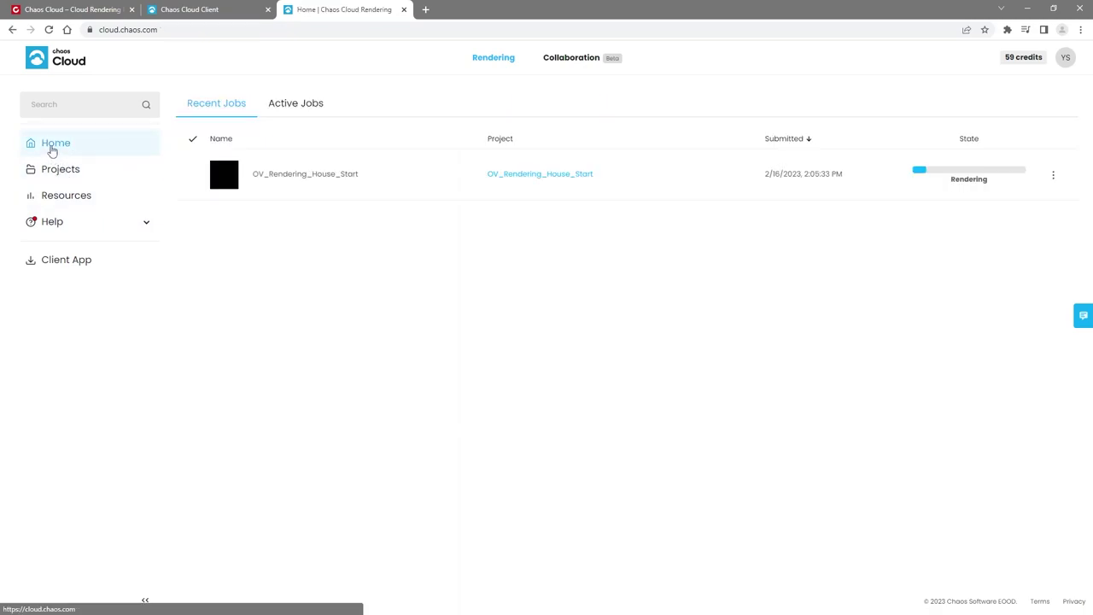
left_click(51, 174)
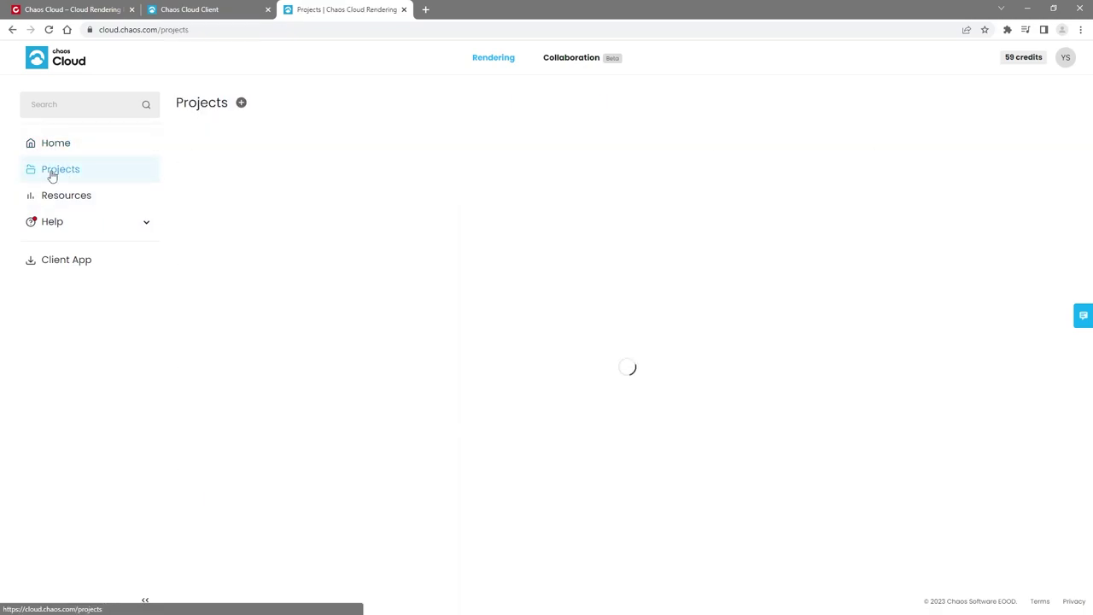
left_click(53, 199)
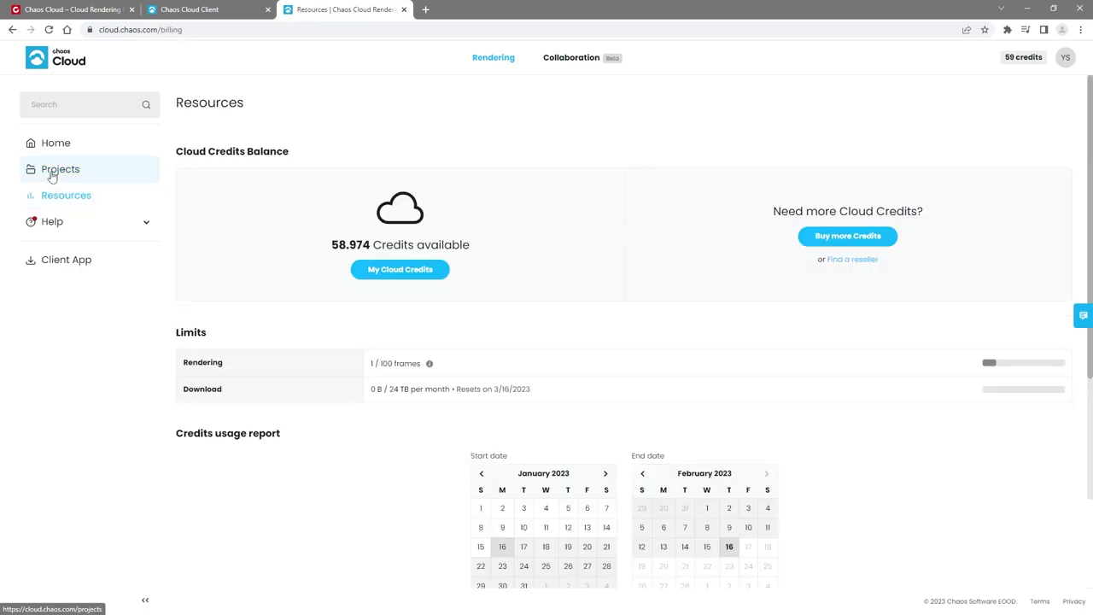
left_click(52, 176)
Open the OV_Rendering_House_Start job, inspect the render full size, and download it.
left_click(305, 191)
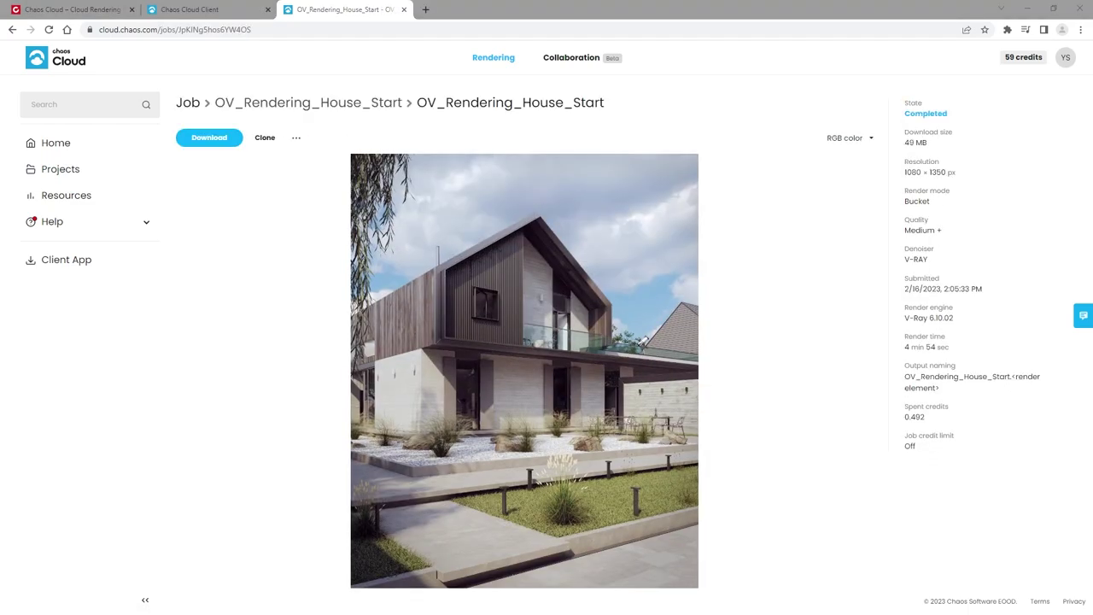
left_click(461, 386)
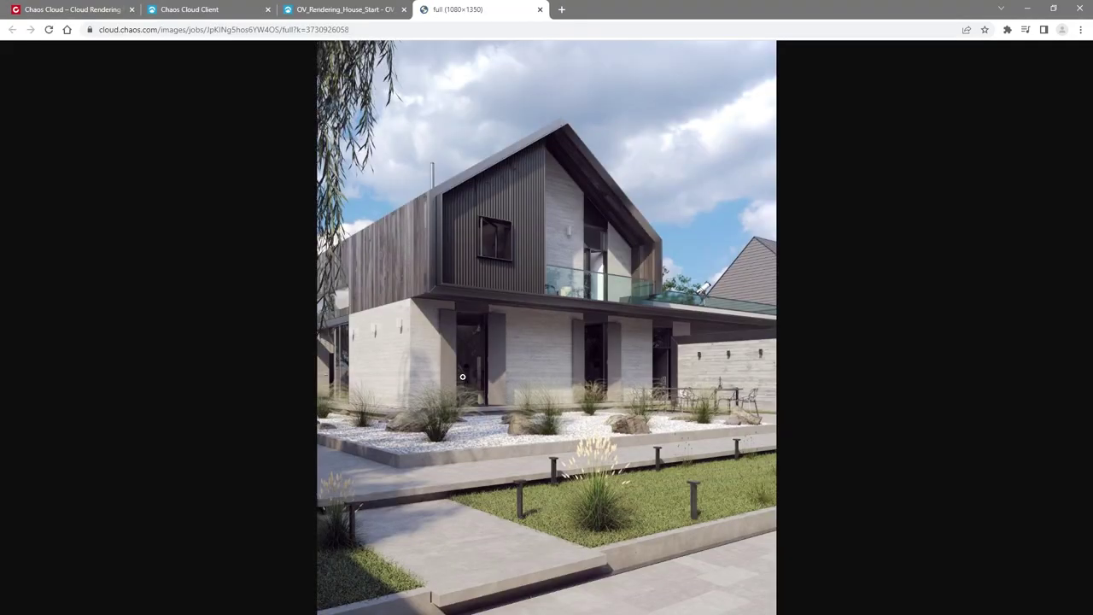
left_click(473, 375)
left_click(482, 314)
left_click(367, 14)
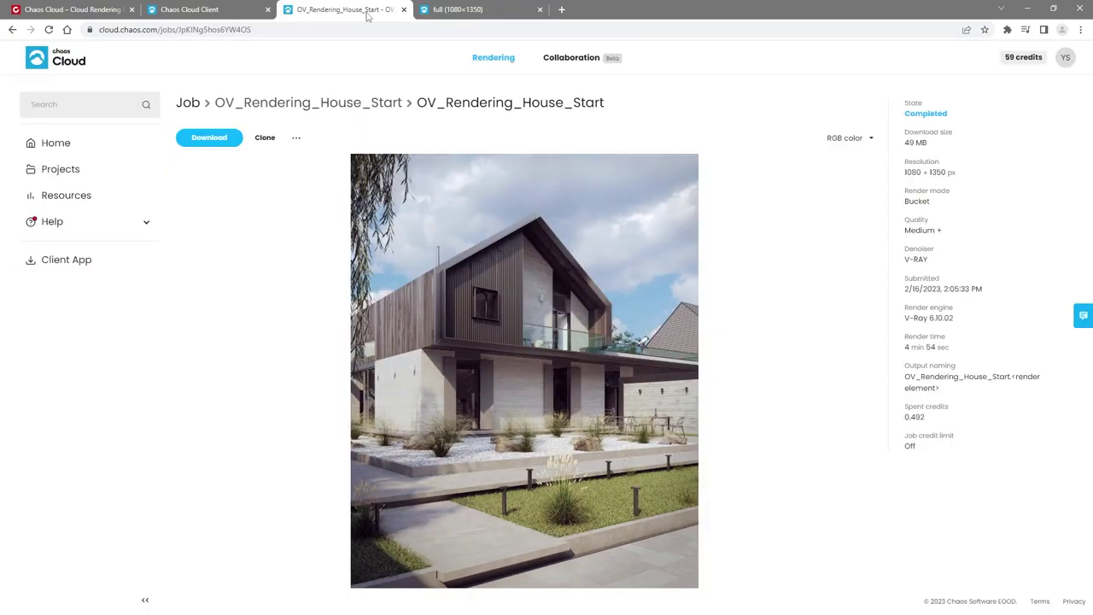
left_click(199, 142)
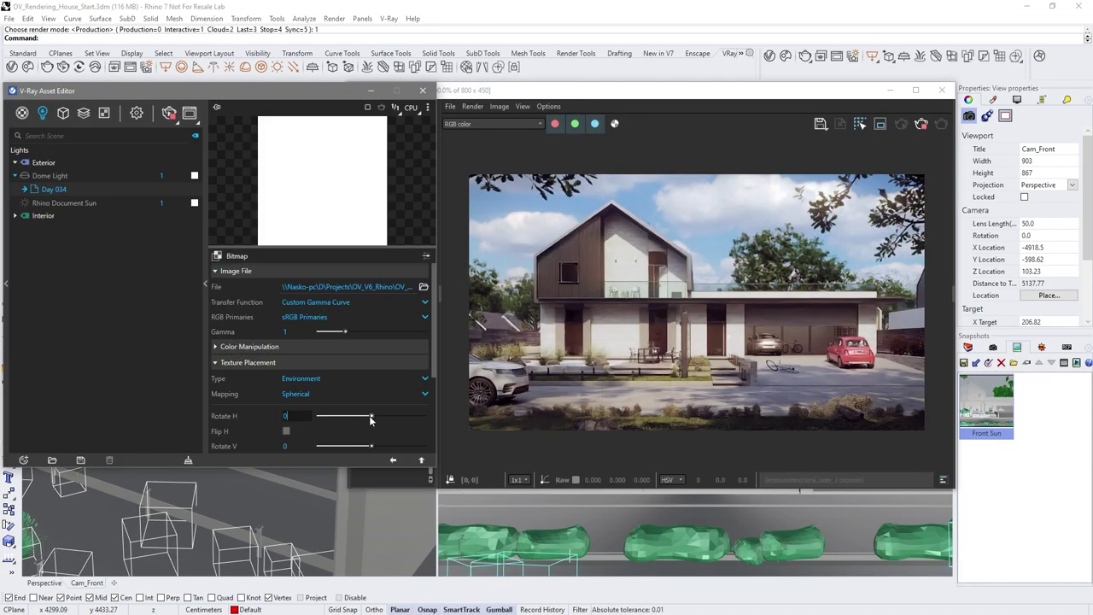
Rotate the dome sky horizontally to -105.1 and switch the render to Cam_Left.
left_click_drag(368, 416, 356, 416)
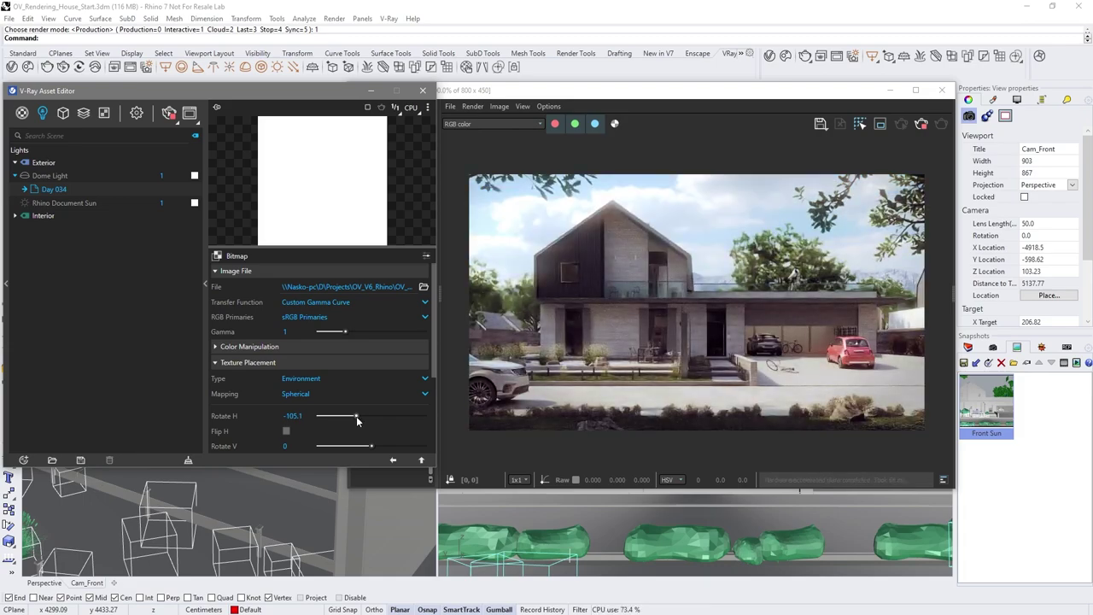
left_click(992, 348)
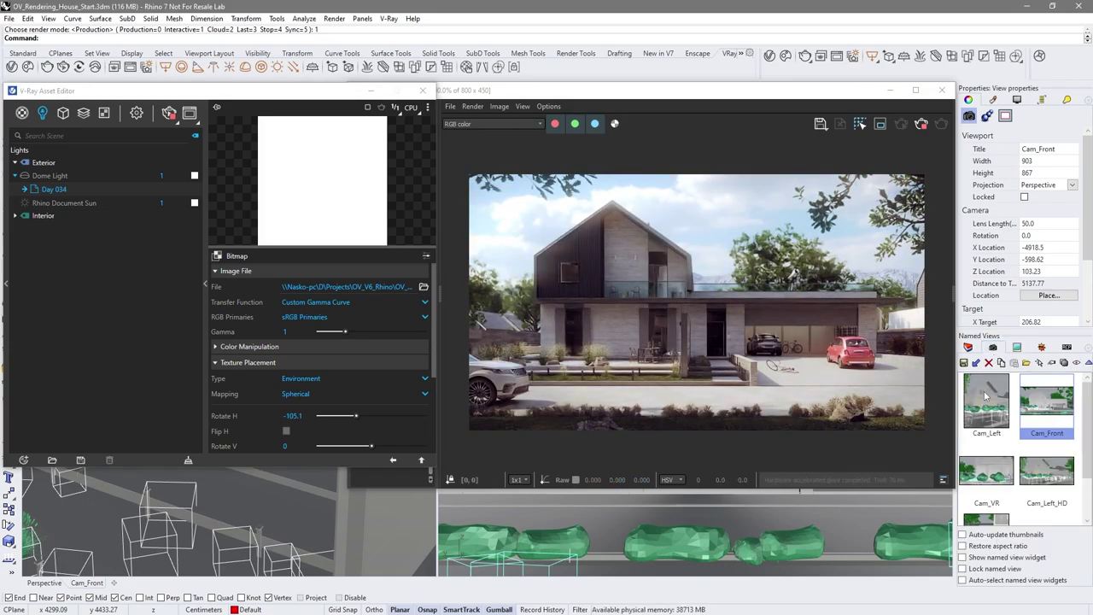
double_click(986, 393)
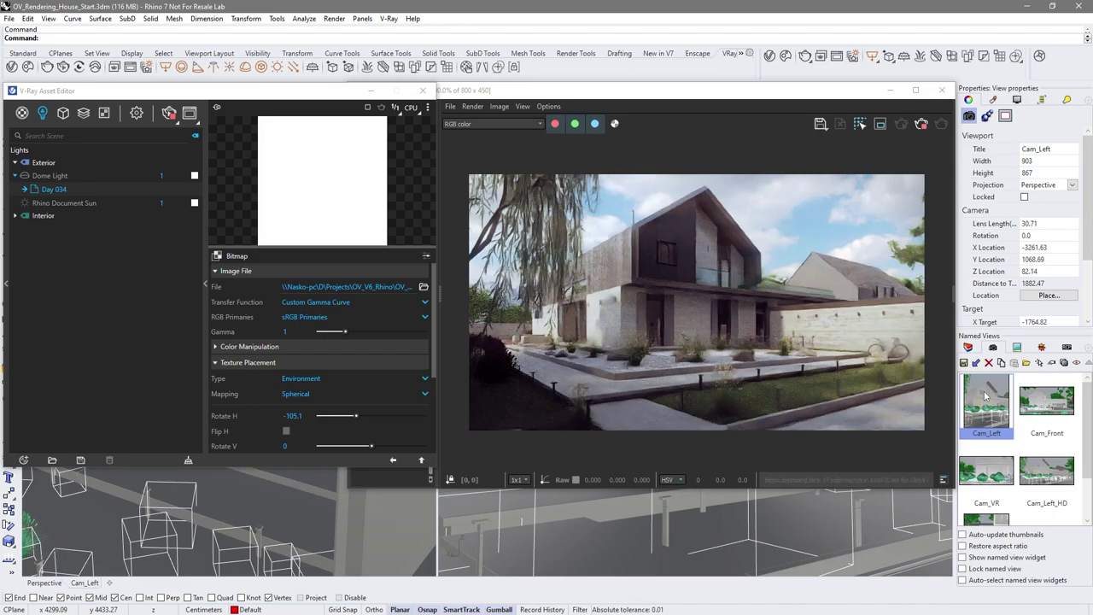